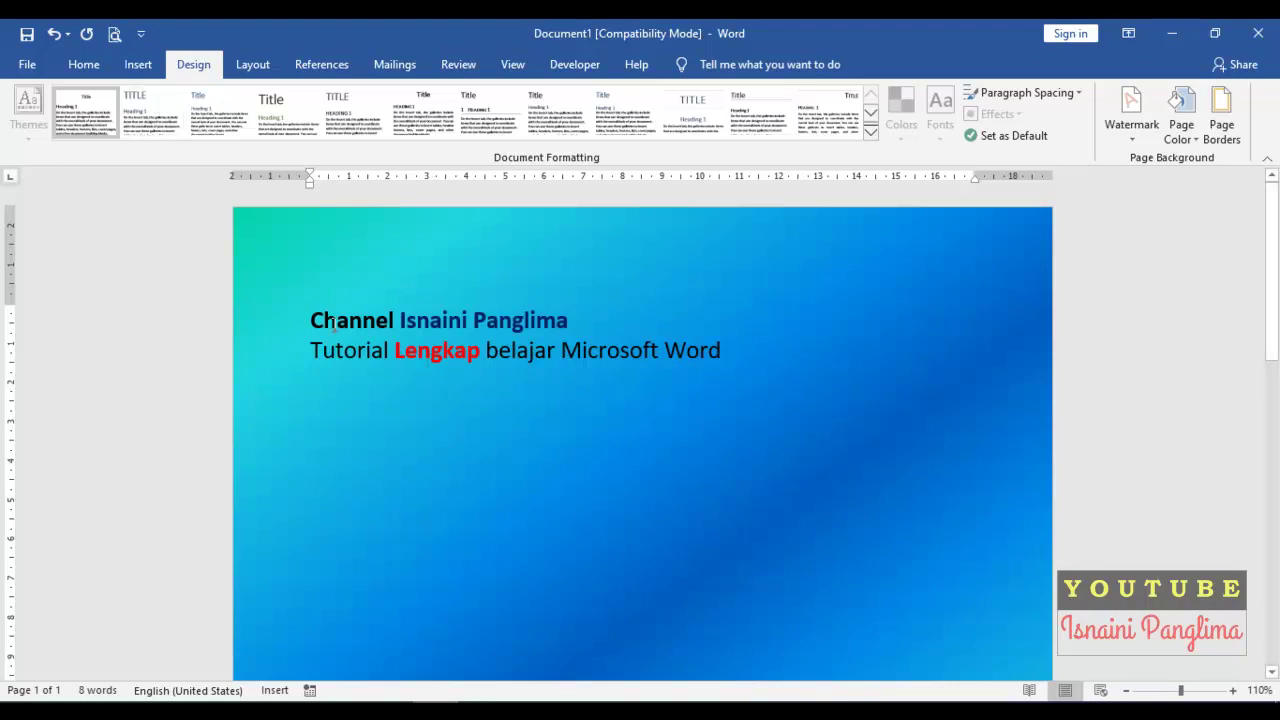
Check the full-size print preview, then change the page background to the gold standard colour
click(110, 33)
click(585, 311)
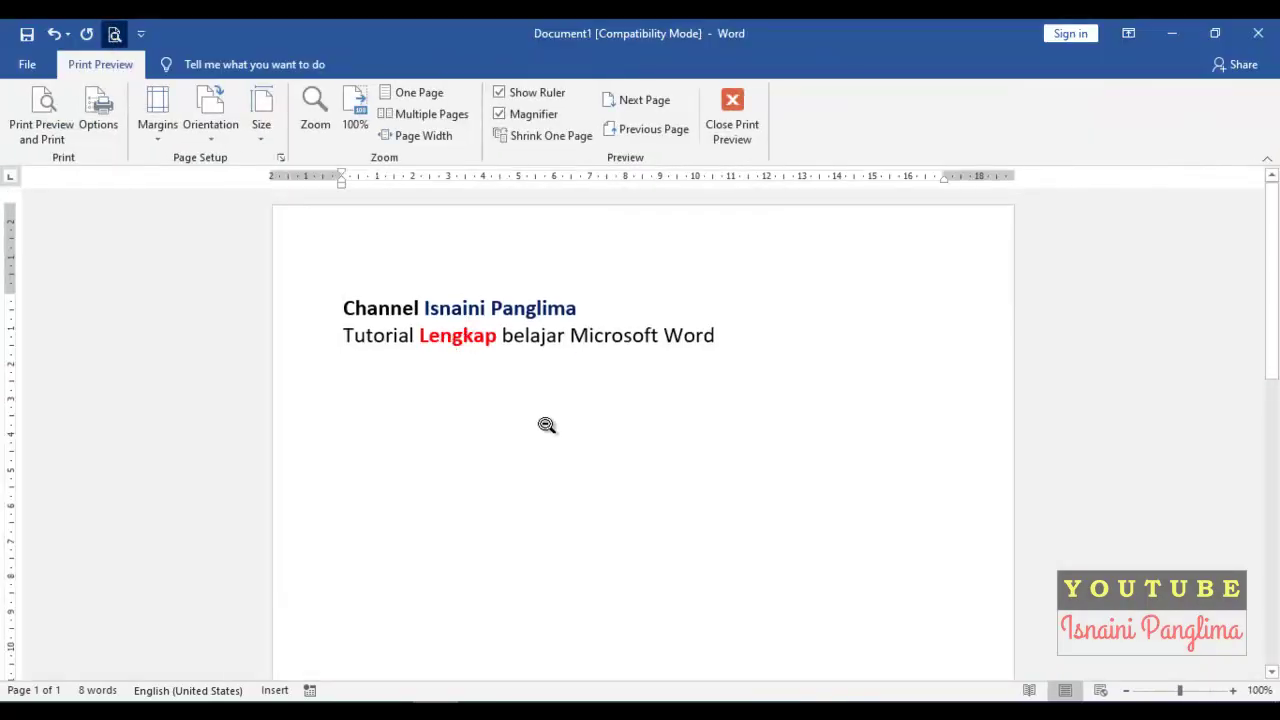
click(732, 112)
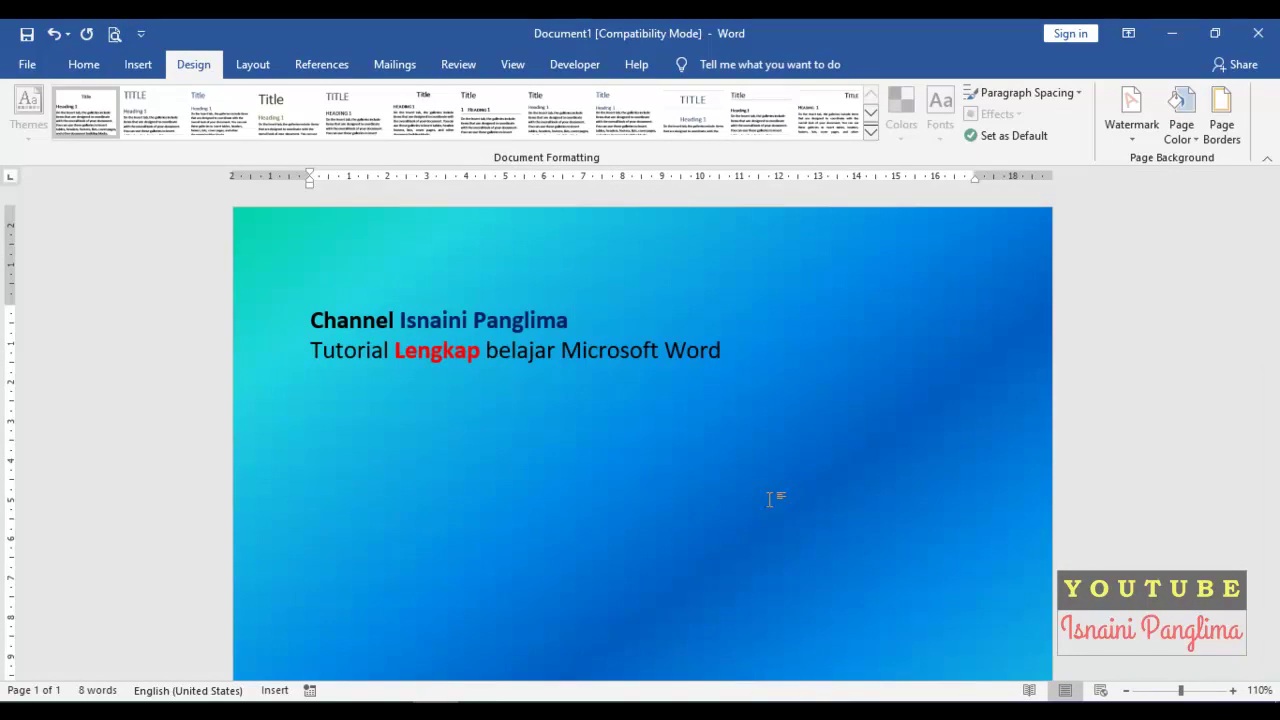
click(1181, 125)
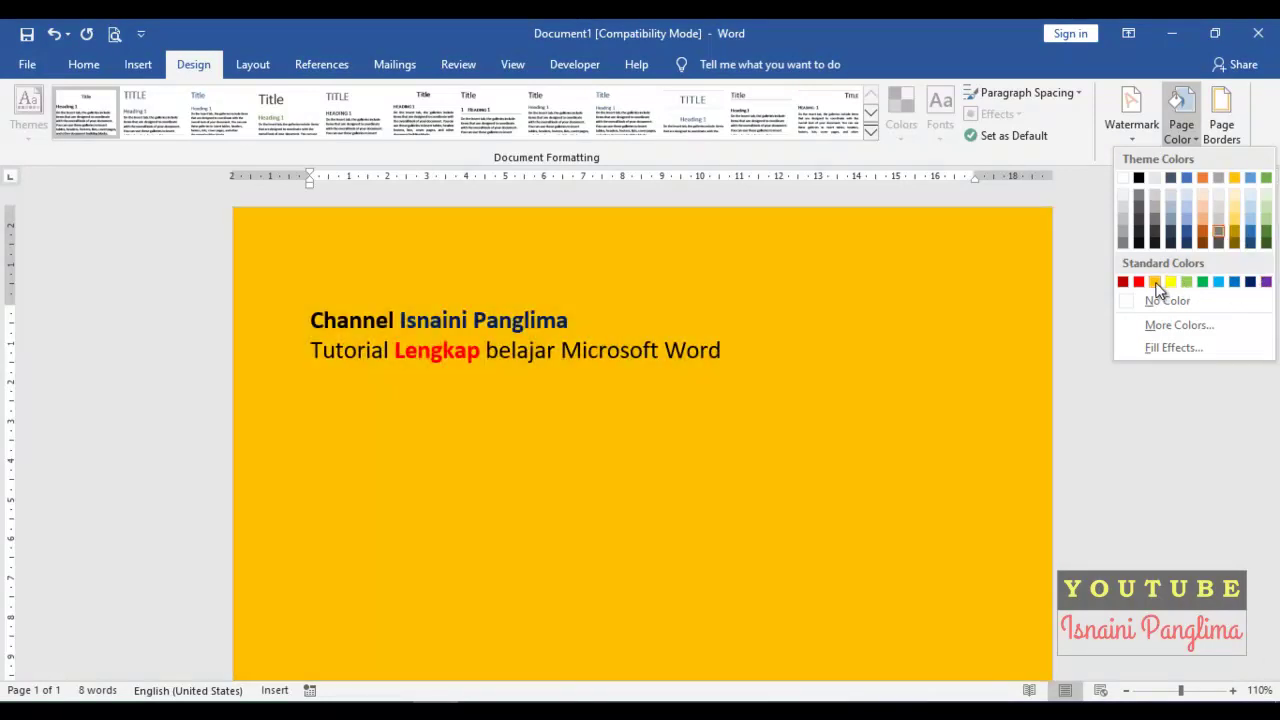
click(1155, 282)
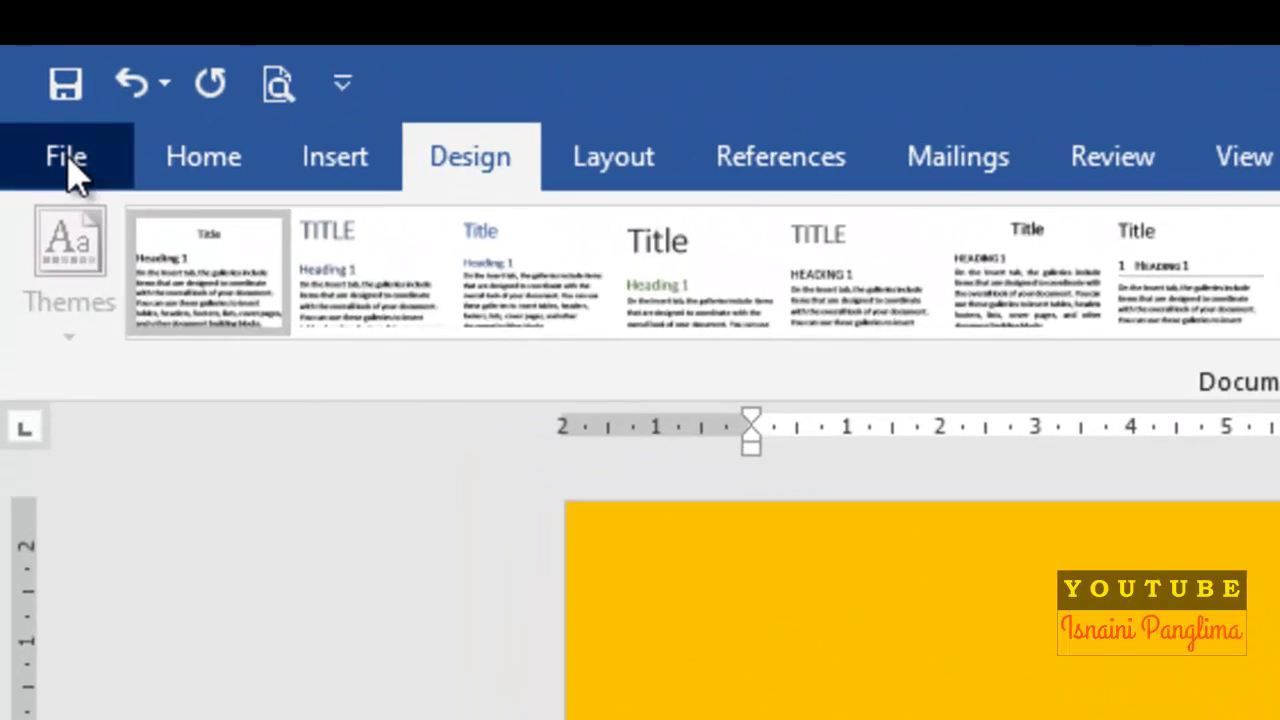
Enable 'Print background colors and images' under Word Options > Display and confirm with OK
click(34, 84)
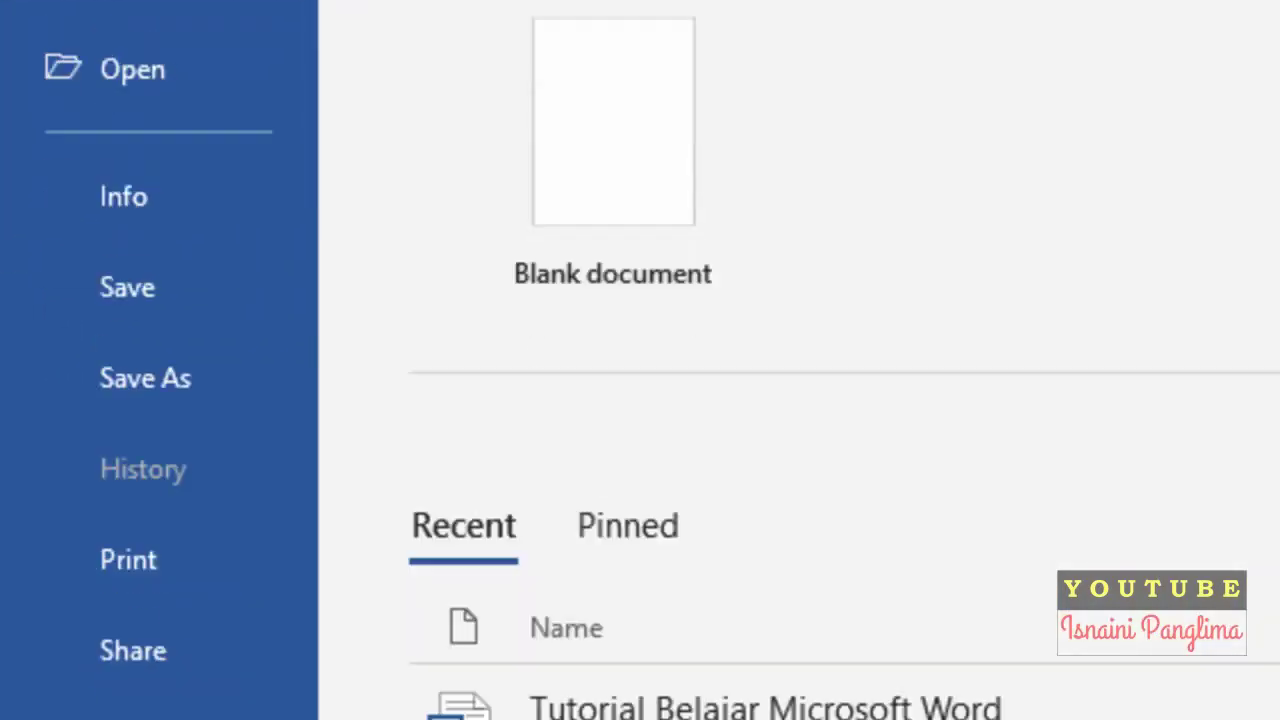
click(148, 596)
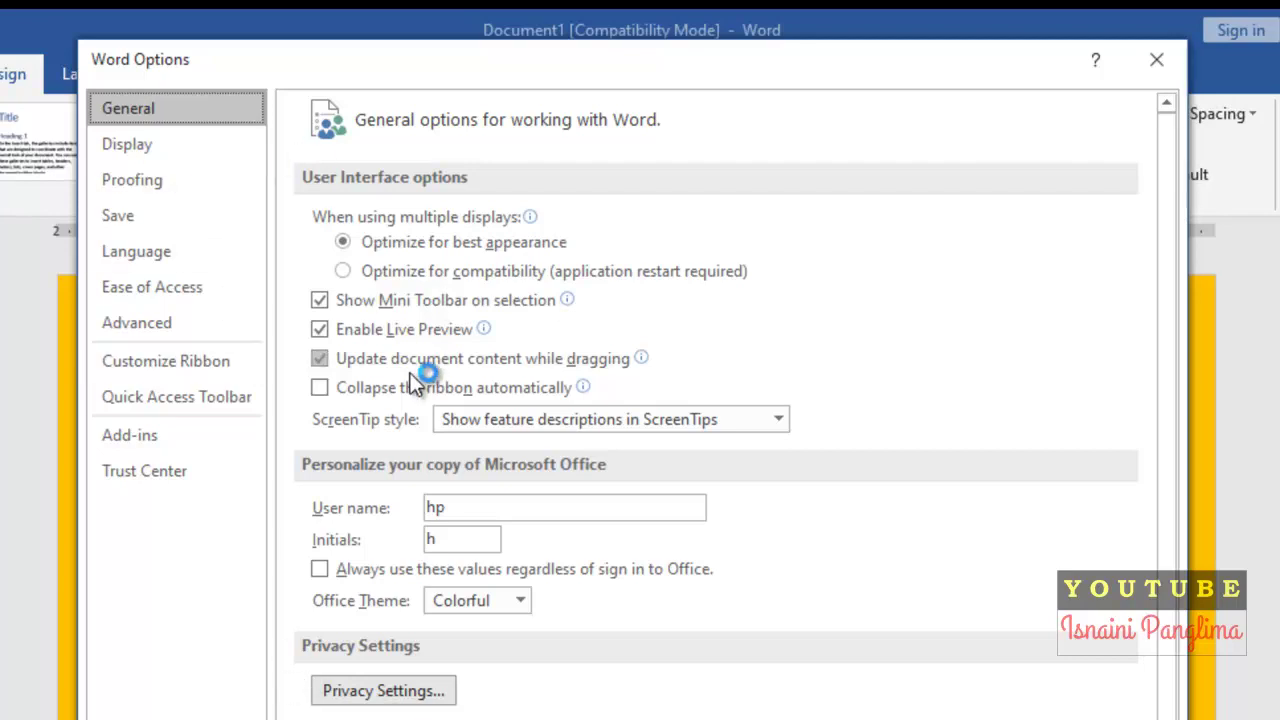
click(141, 145)
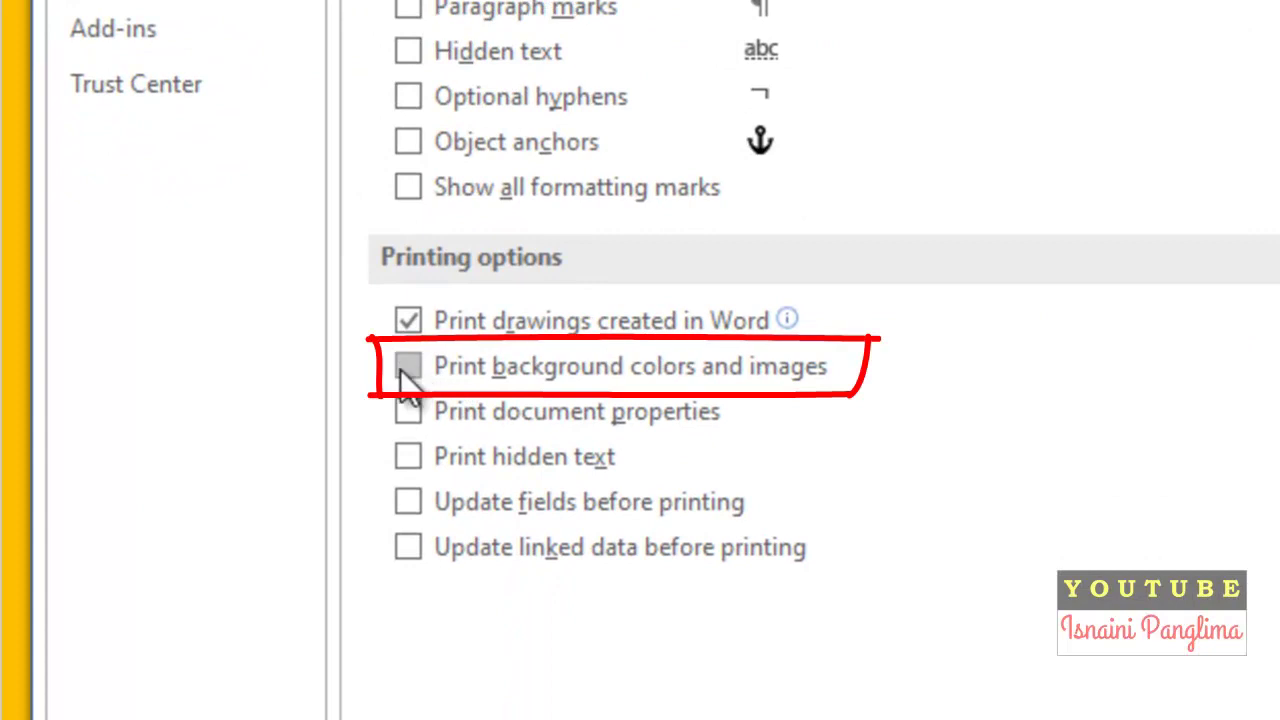
click(407, 368)
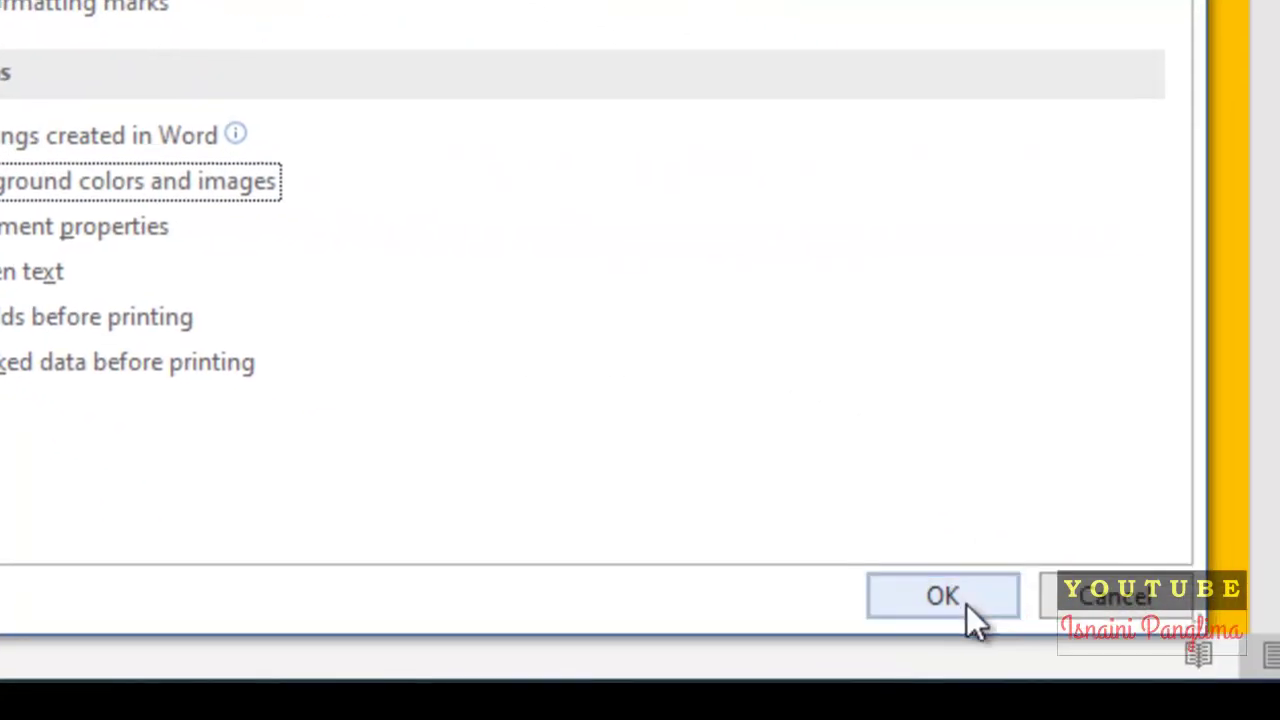
click(1165, 672)
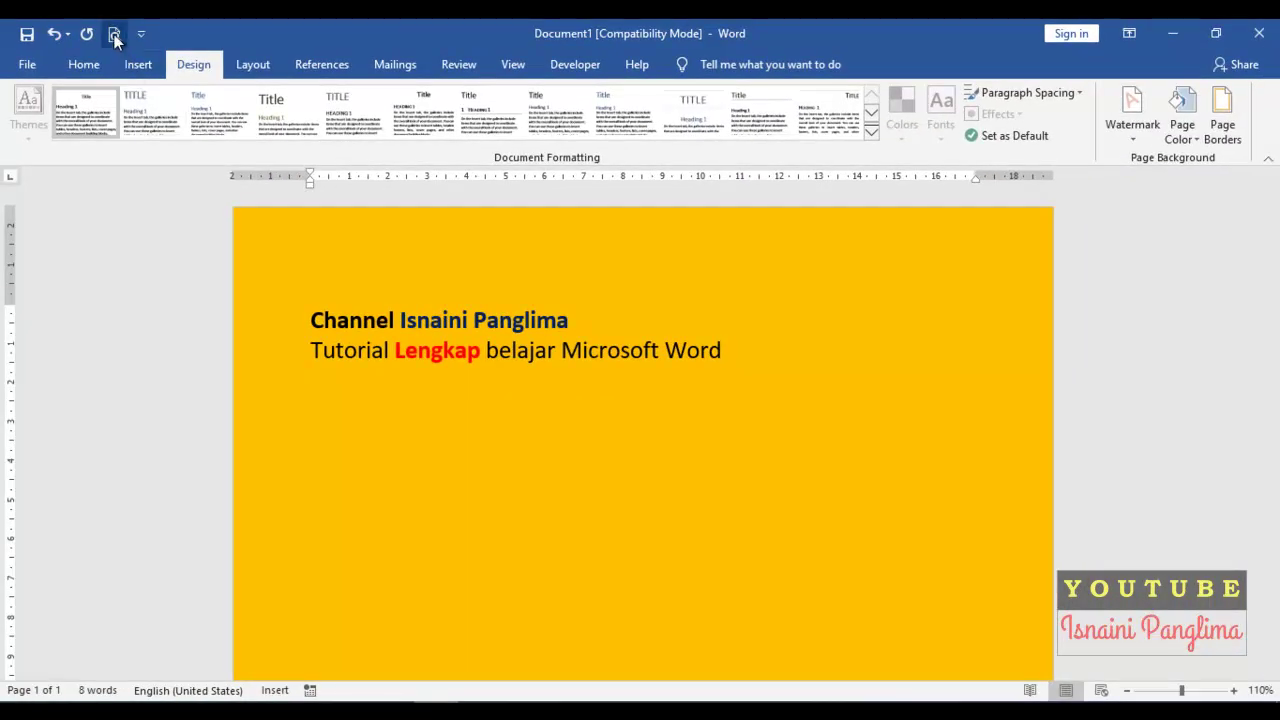
click(114, 34)
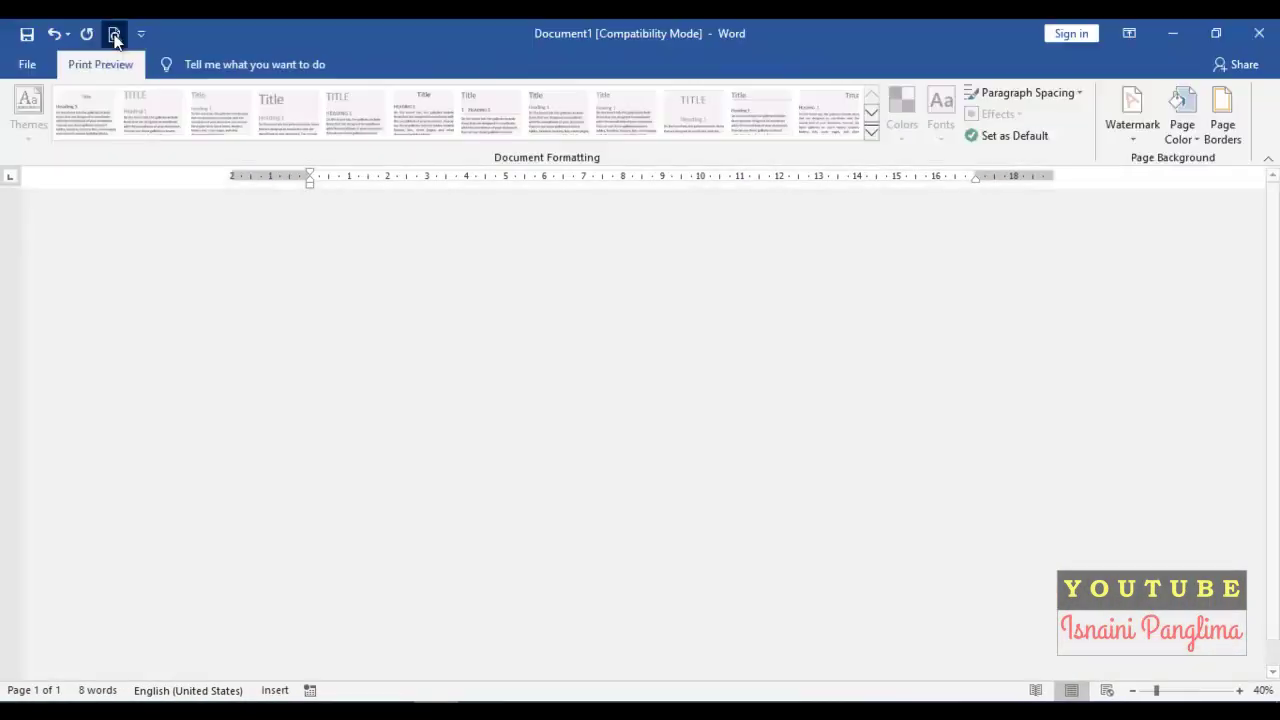
click(603, 312)
scroll(578, 342, up, 1)
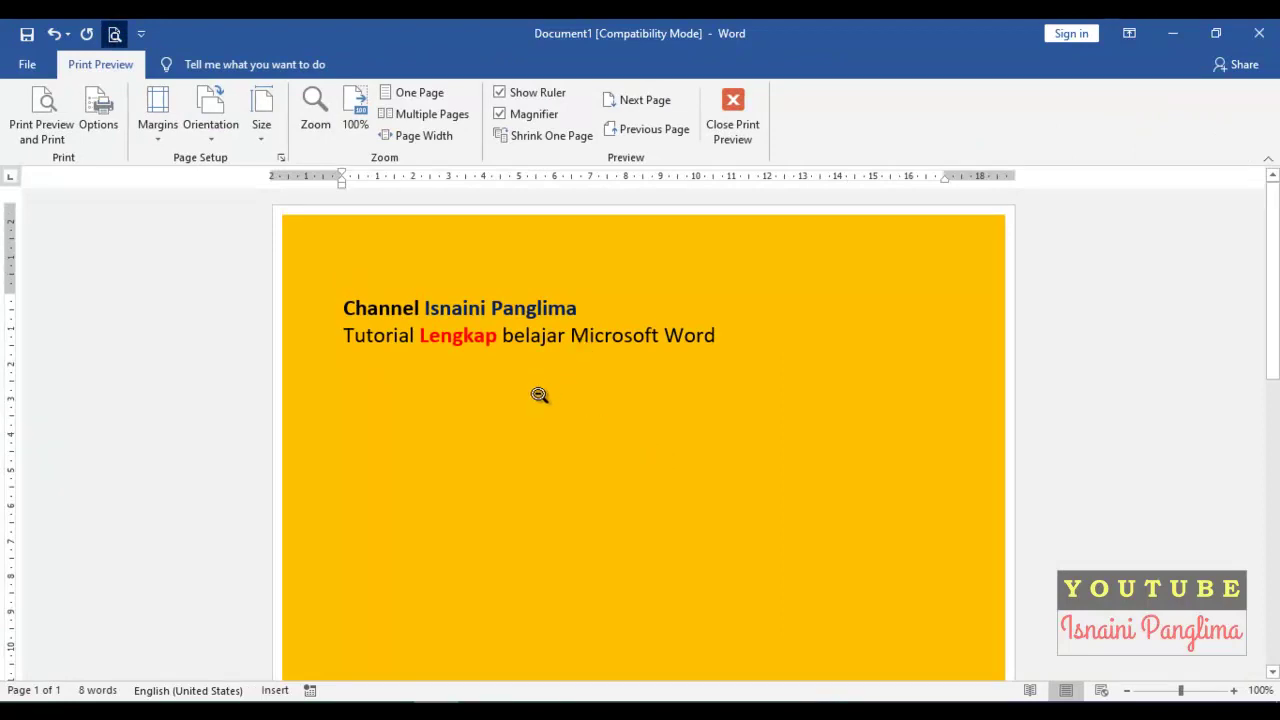
scroll(554, 382, down, 5)
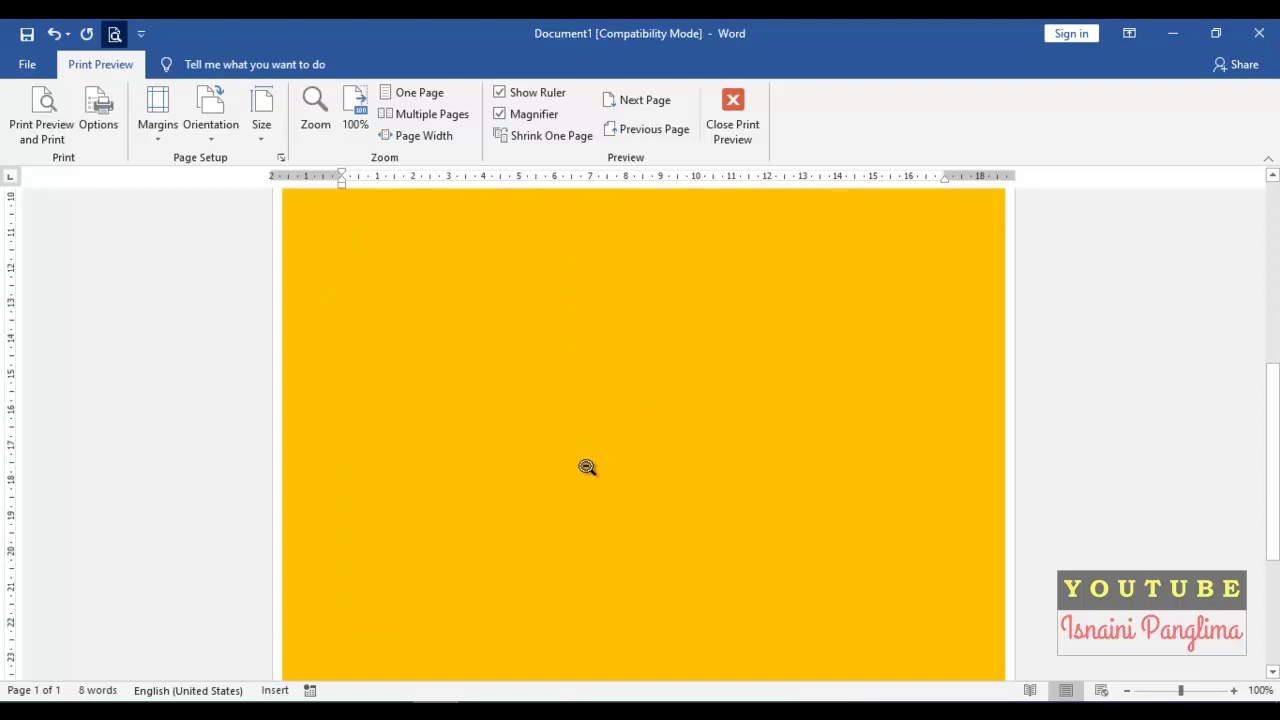
scroll(595, 470, up, 5)
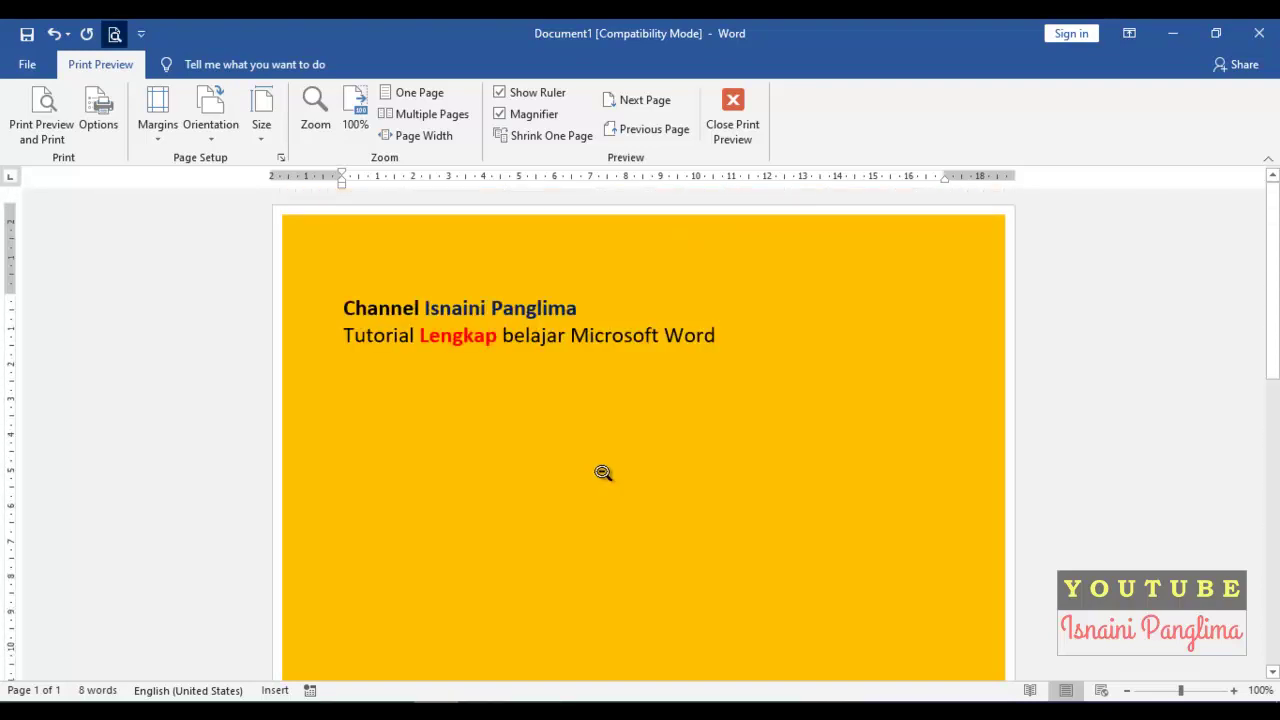
key(Escape)
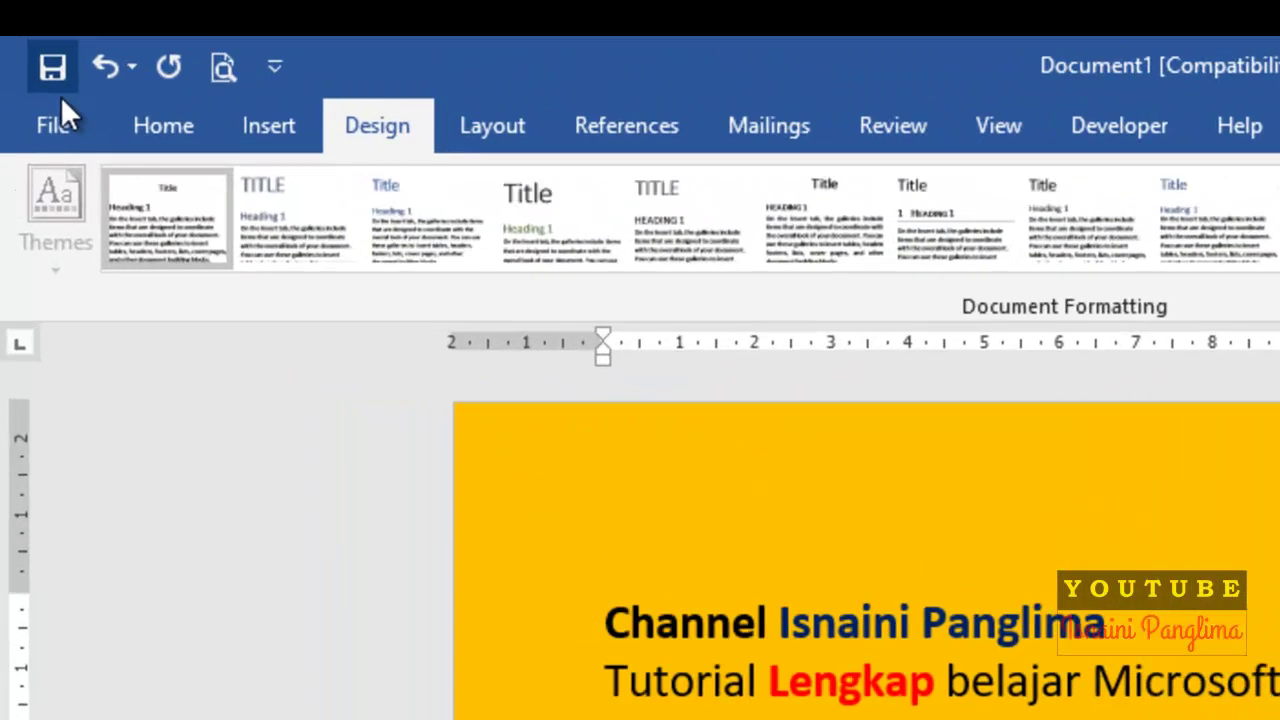
Disable 'Print background colors and images' in Display options, verify with Ctrl+P, and return to editing
click(29, 62)
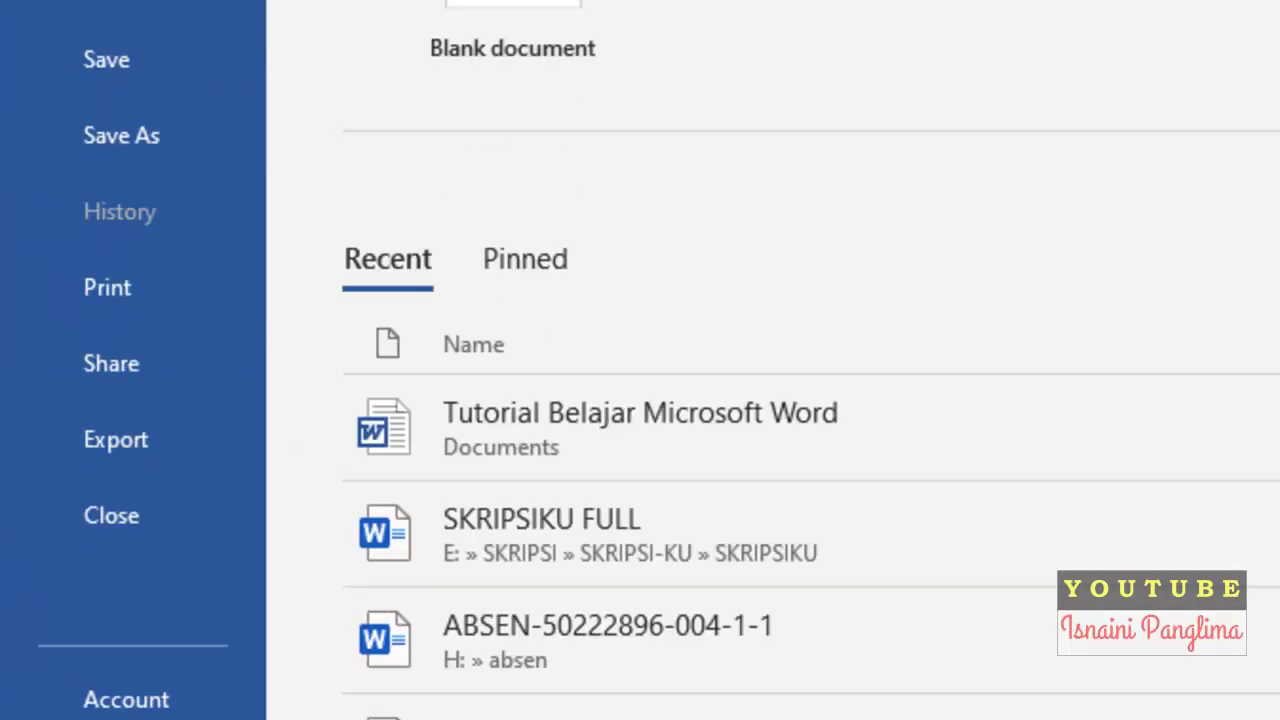
click(141, 612)
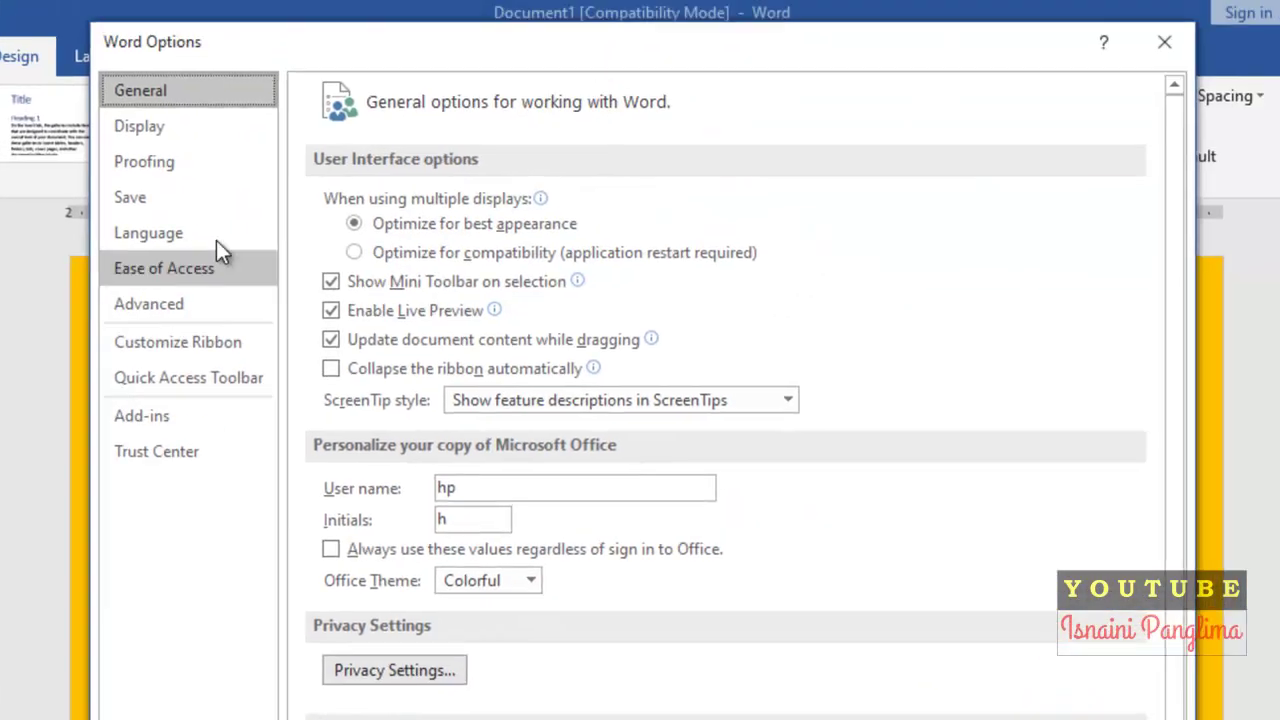
click(137, 136)
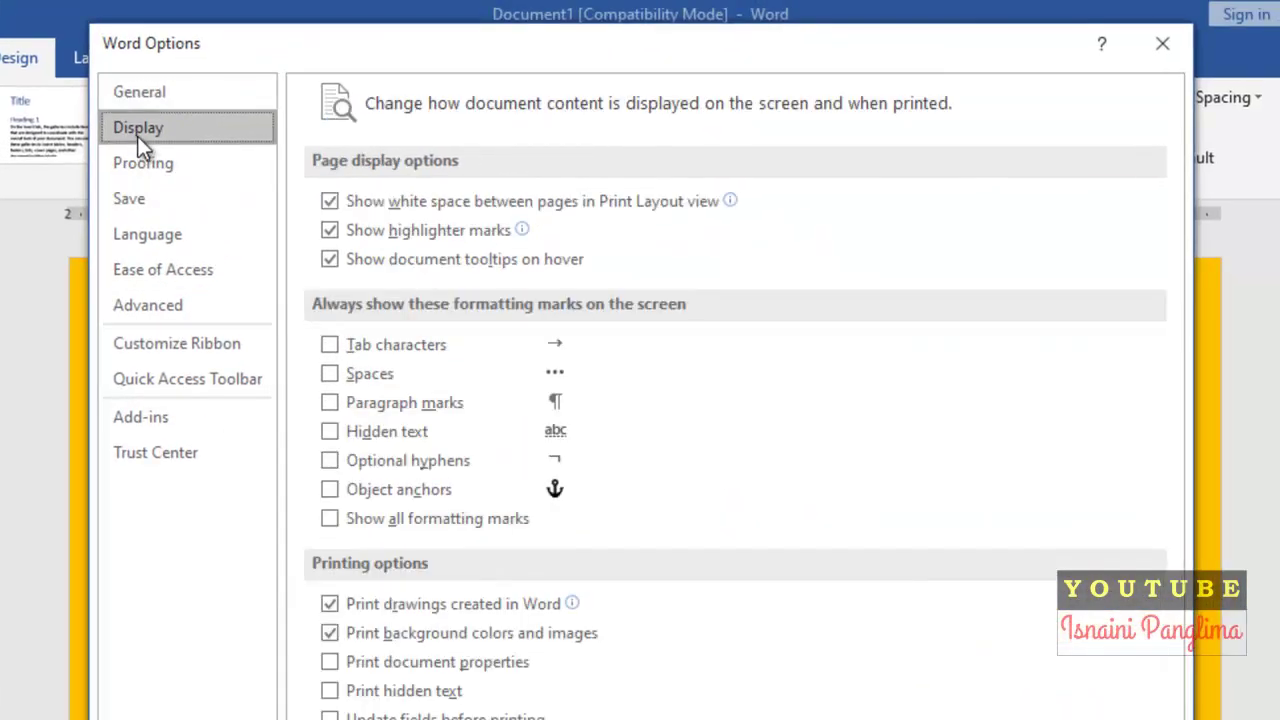
click(336, 631)
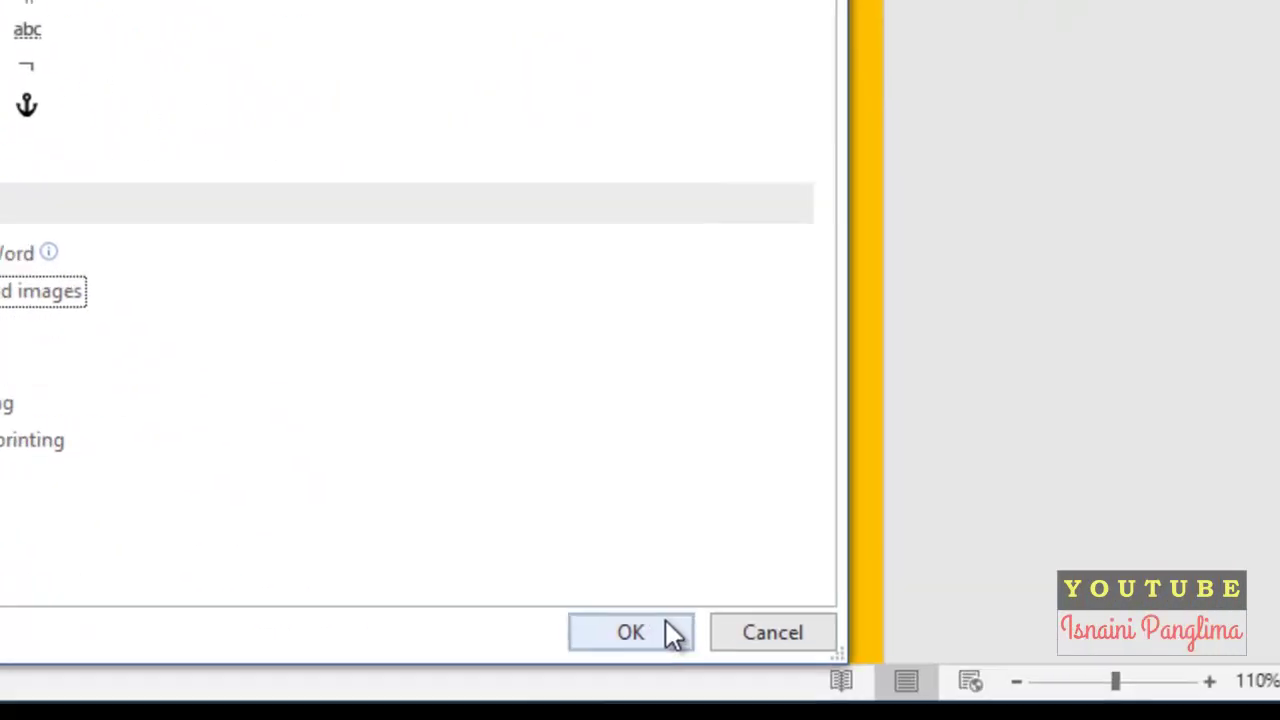
click(666, 621)
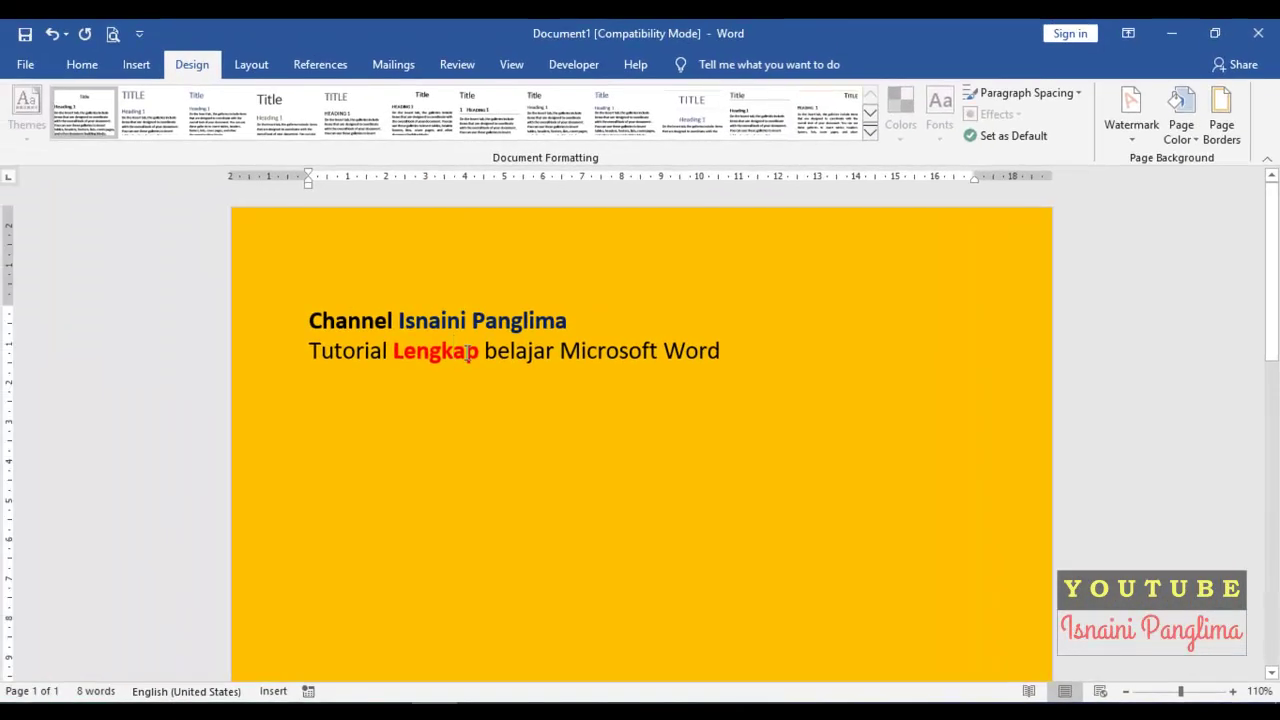
key(ctrl+p)
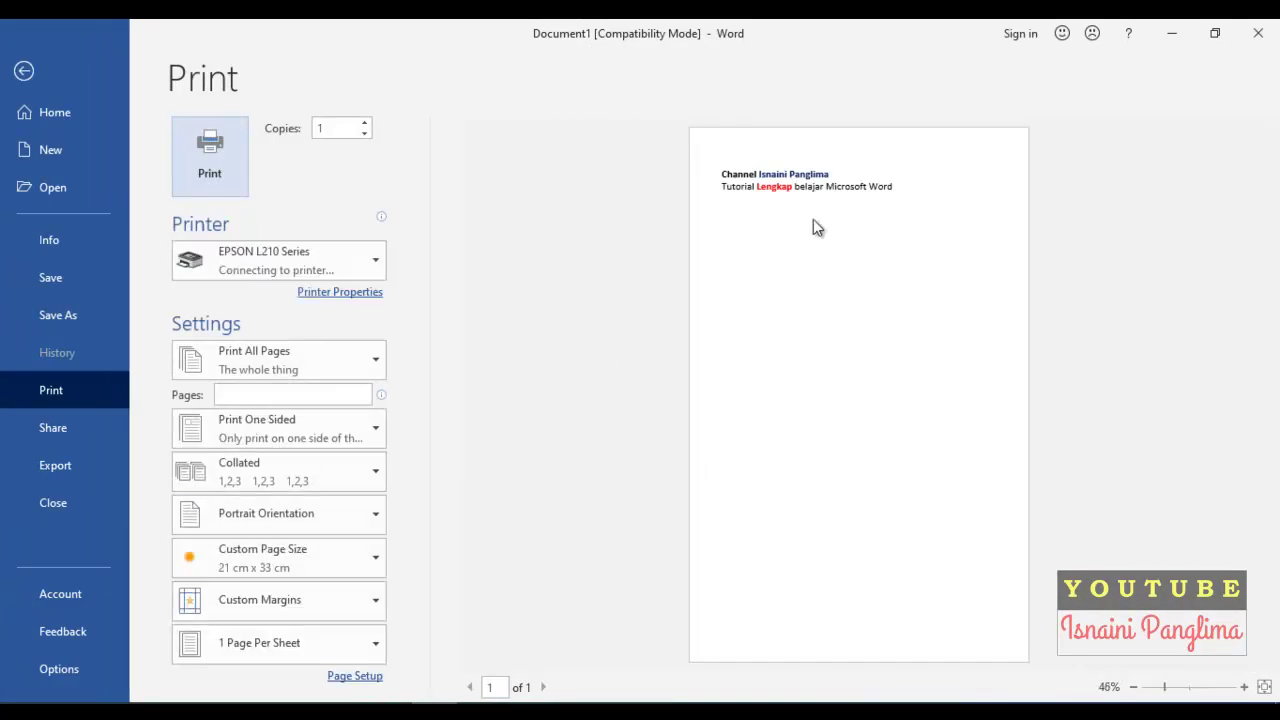
click(24, 71)
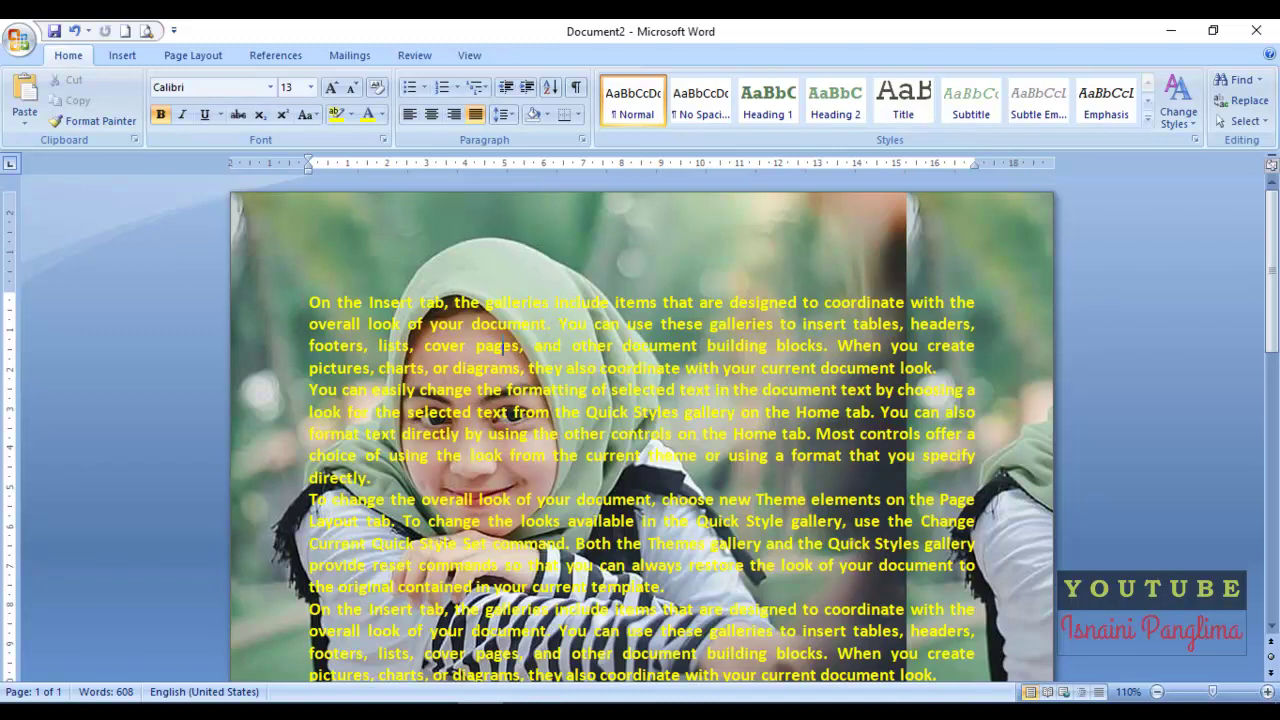
scroll(491, 325, down, 3)
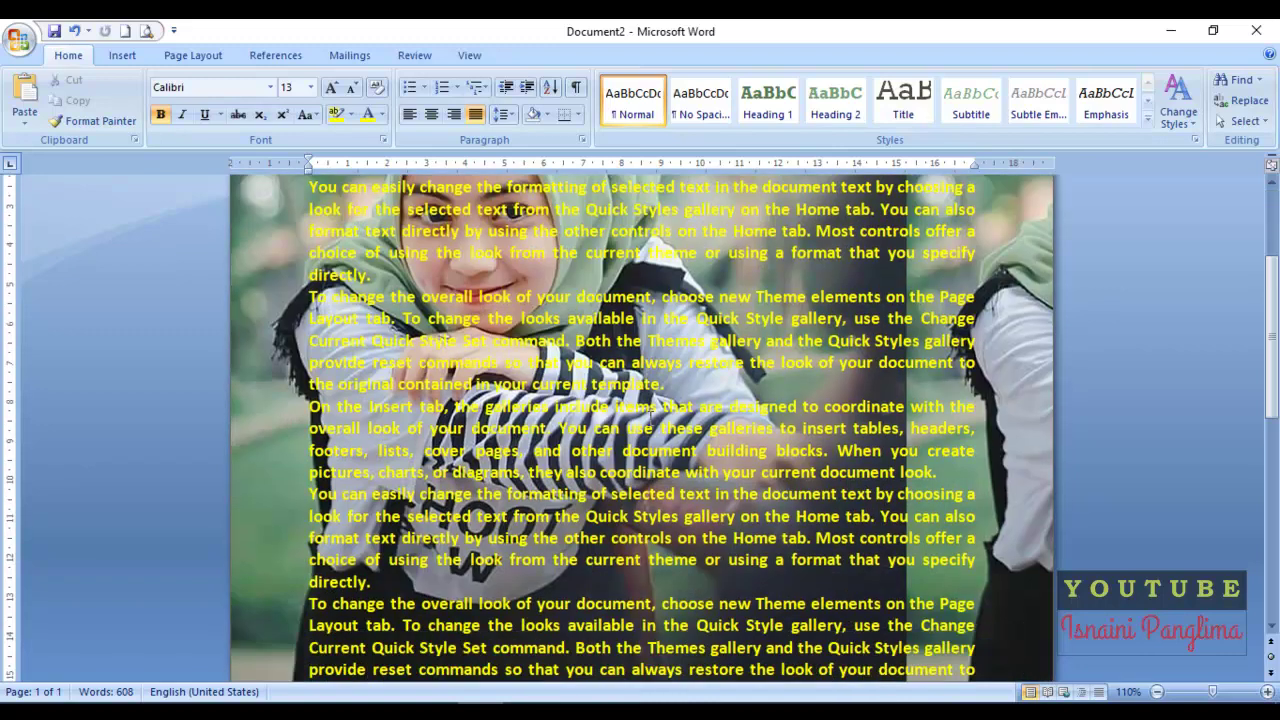
scroll(632, 452, up, 2)
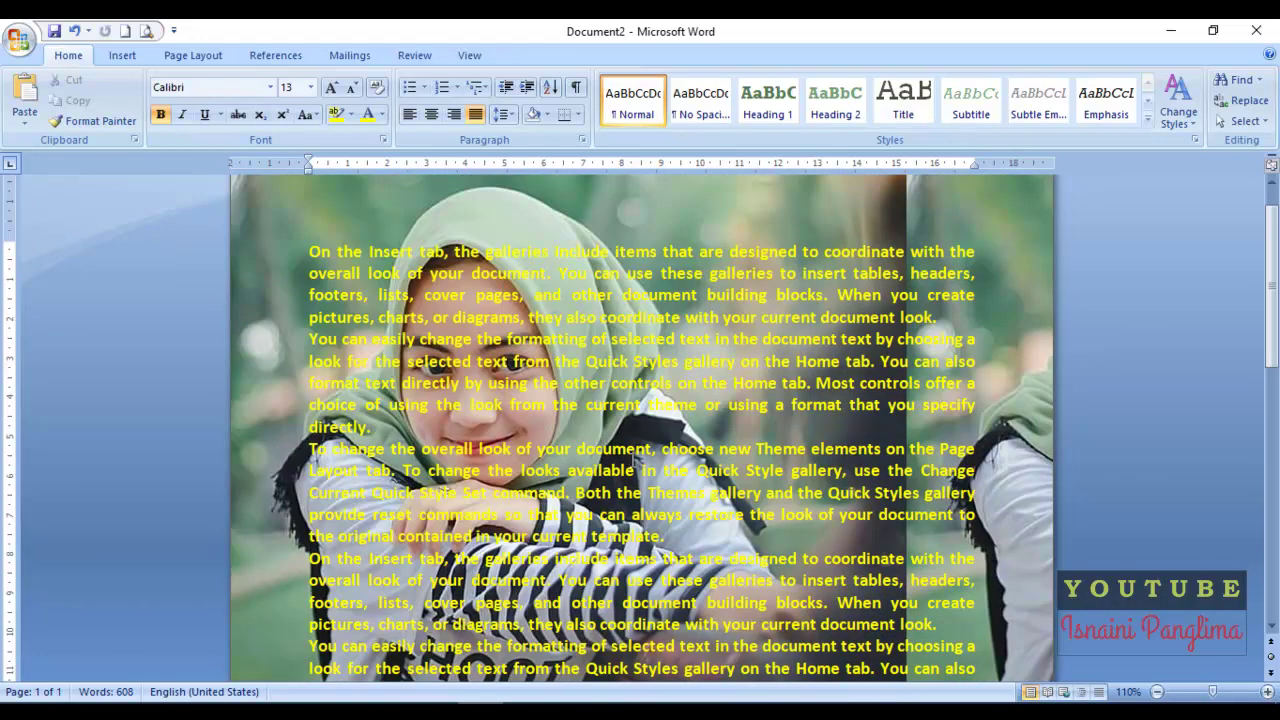
scroll(370, 405, up, 1)
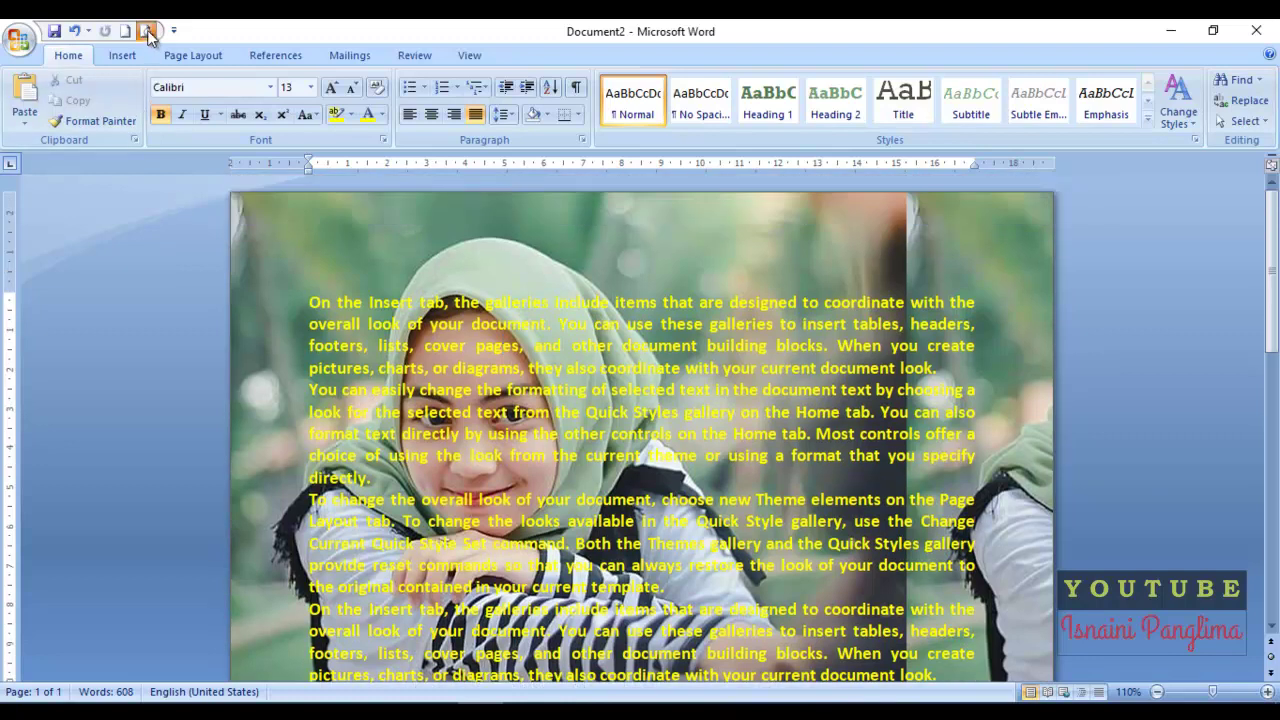
click(146, 30)
click(528, 243)
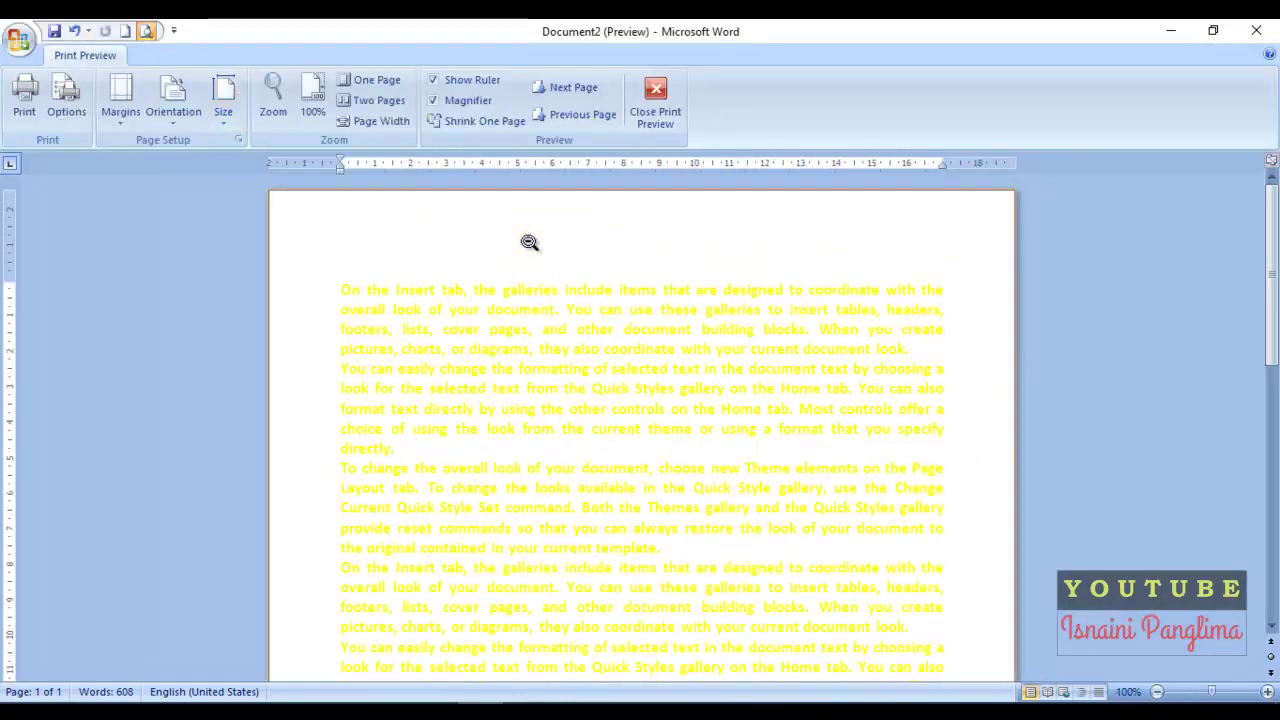
click(657, 119)
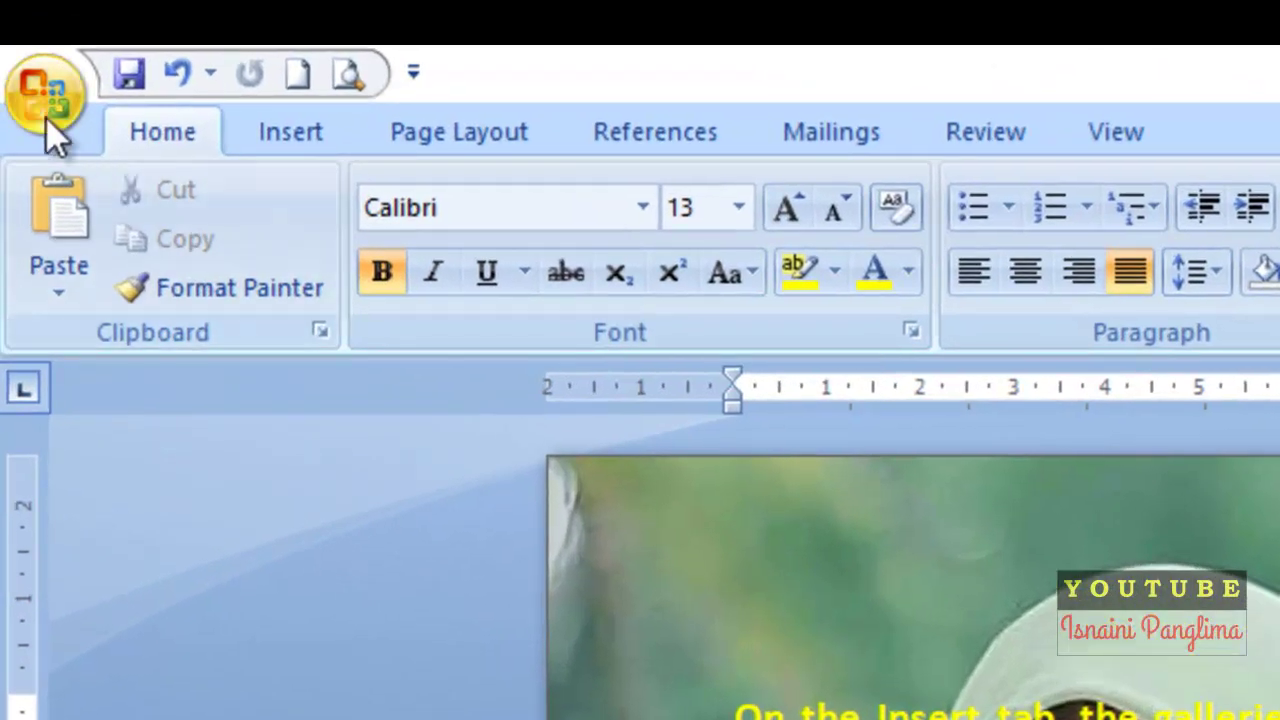
Enable 'Print background colors and images' in Word 2007's Display options and confirm with OK
click(17, 42)
click(619, 518)
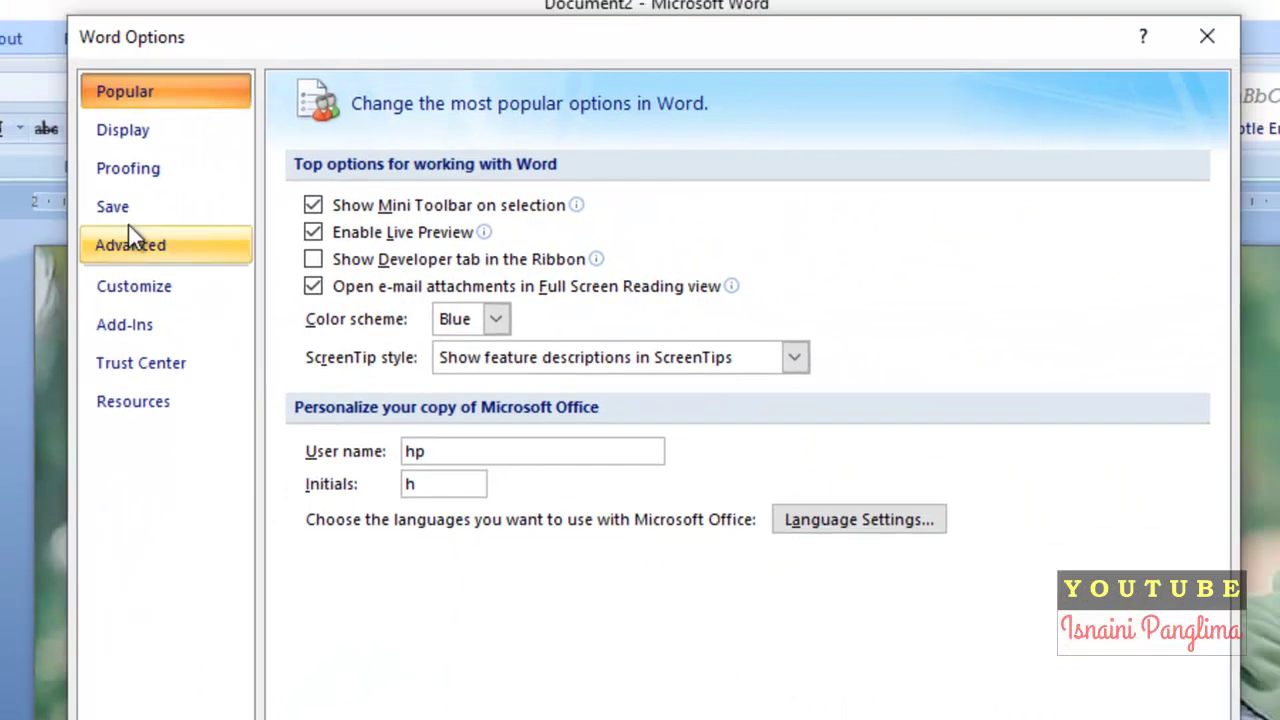
click(134, 146)
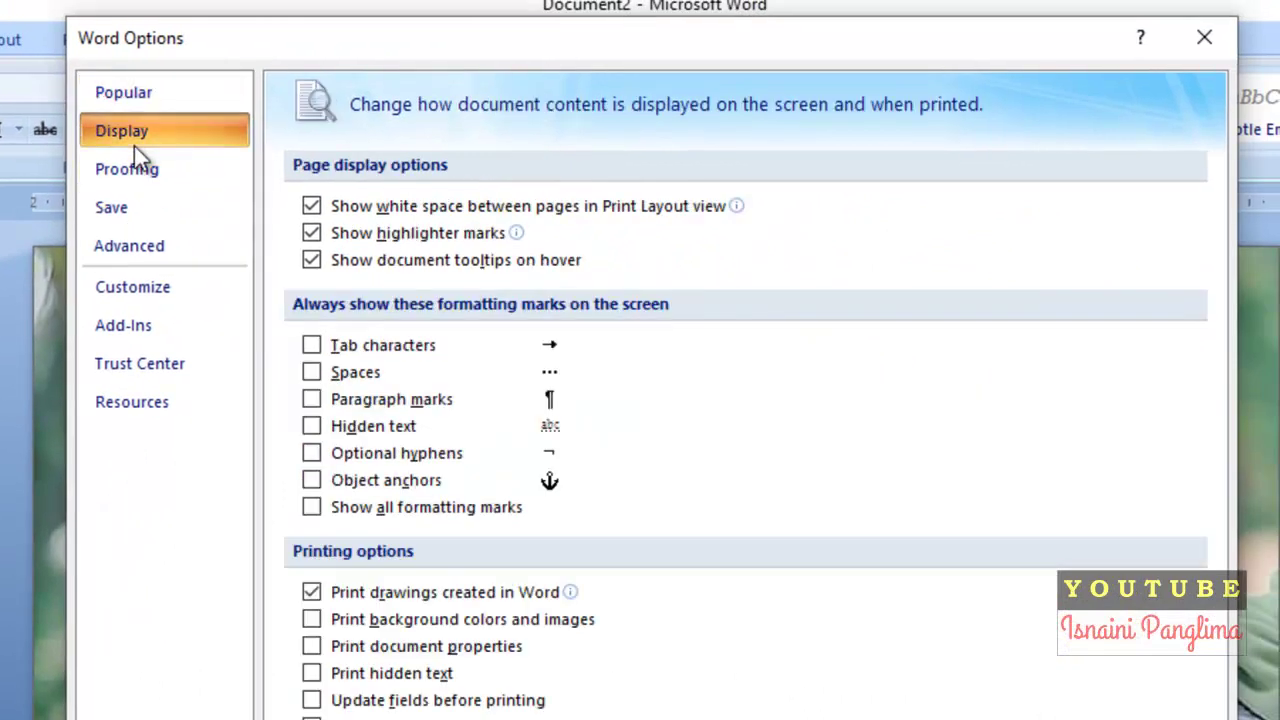
click(350, 622)
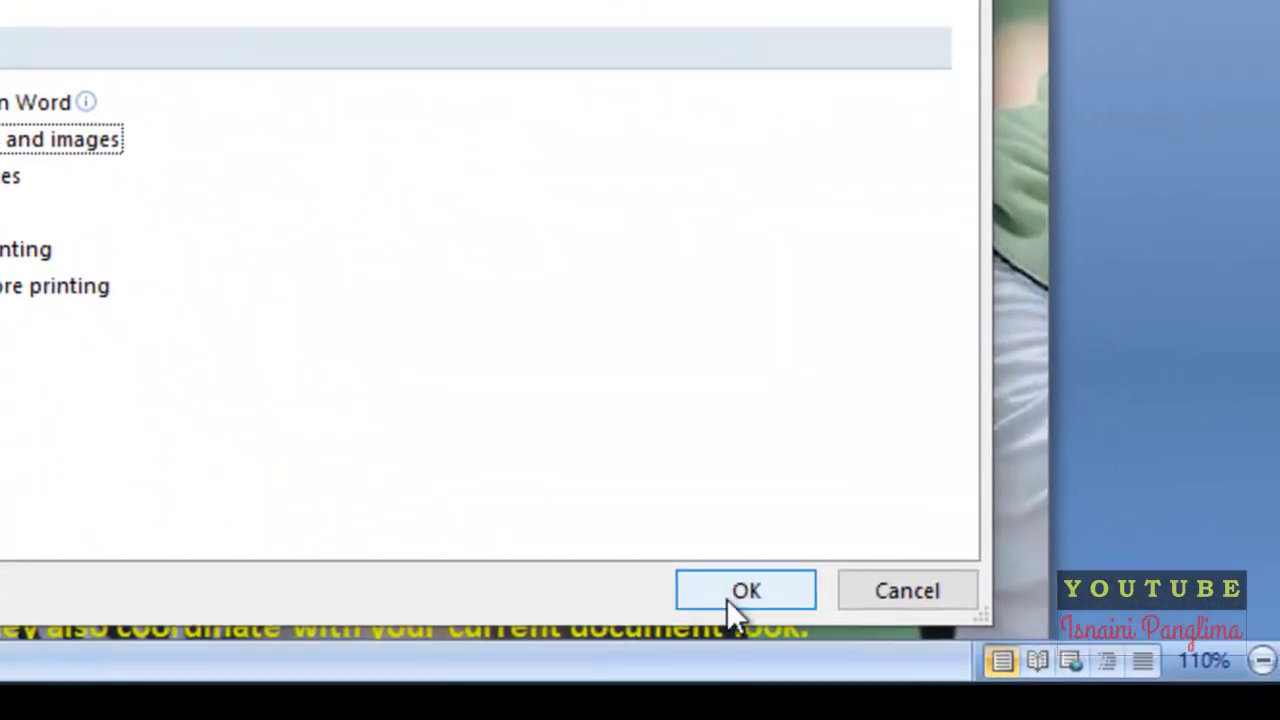
click(730, 605)
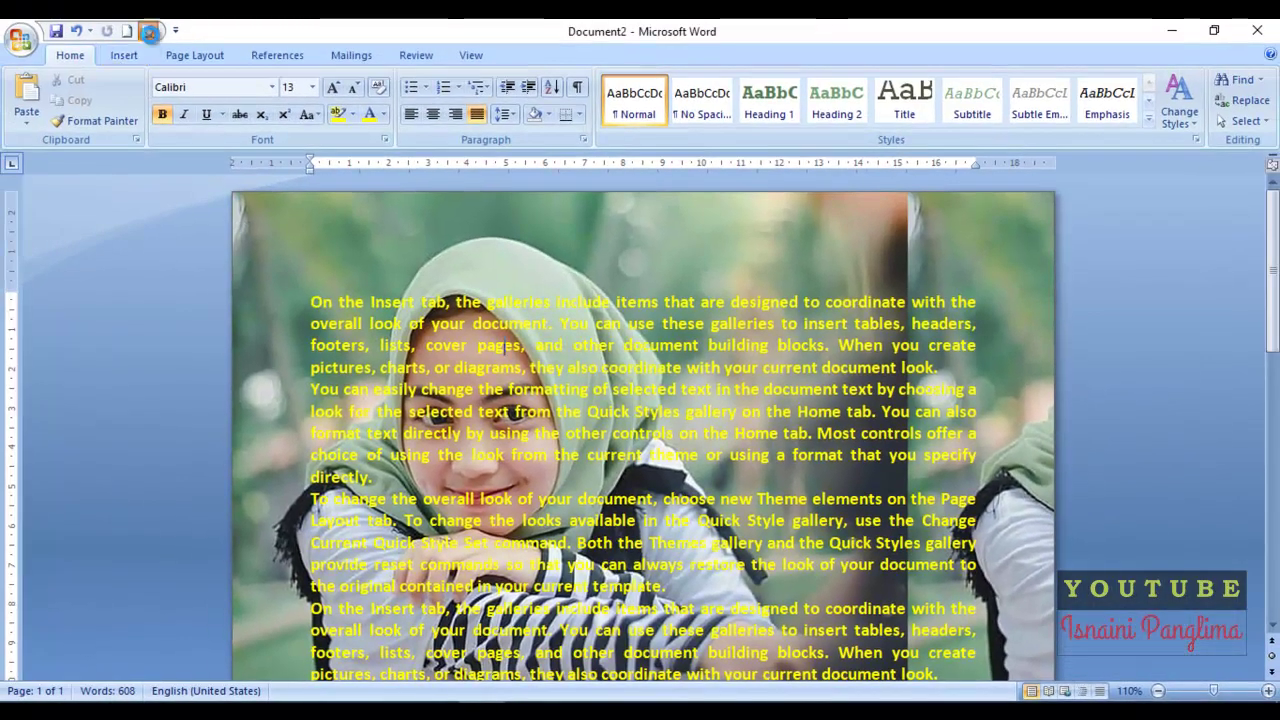
Inspect the photo background in Print Preview, zooming in and out, then close it
click(148, 31)
click(631, 349)
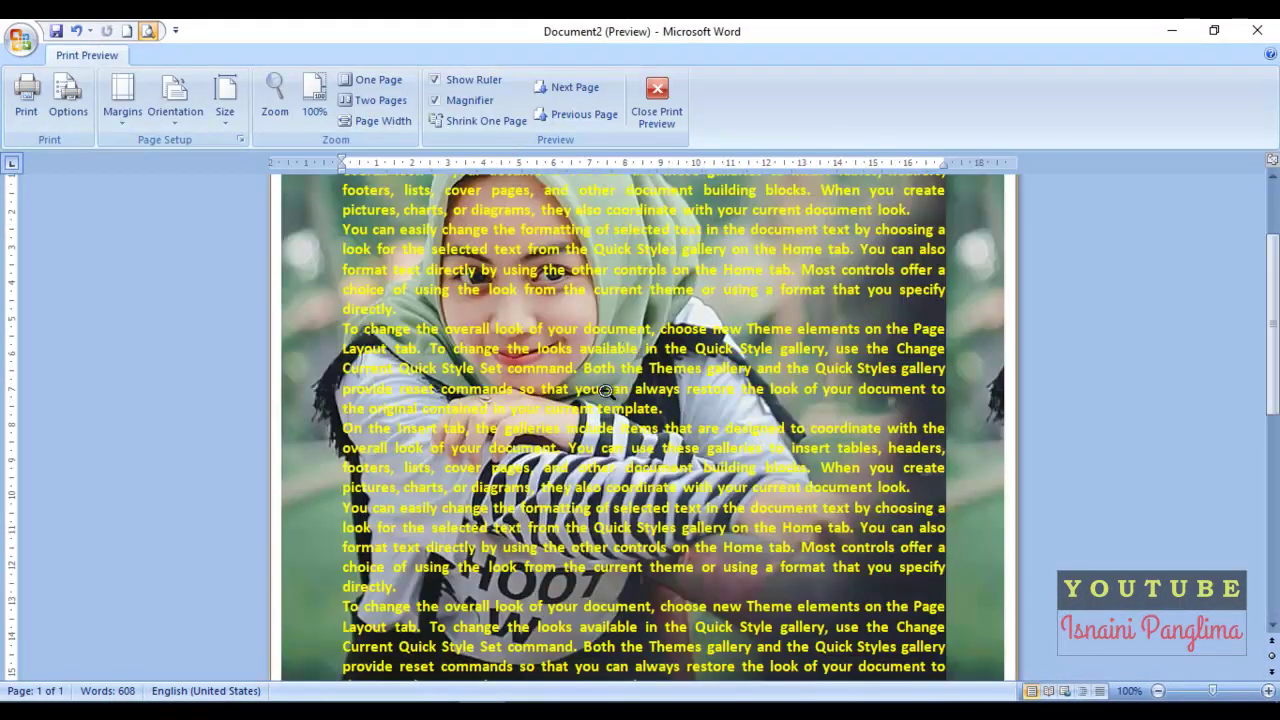
click(585, 415)
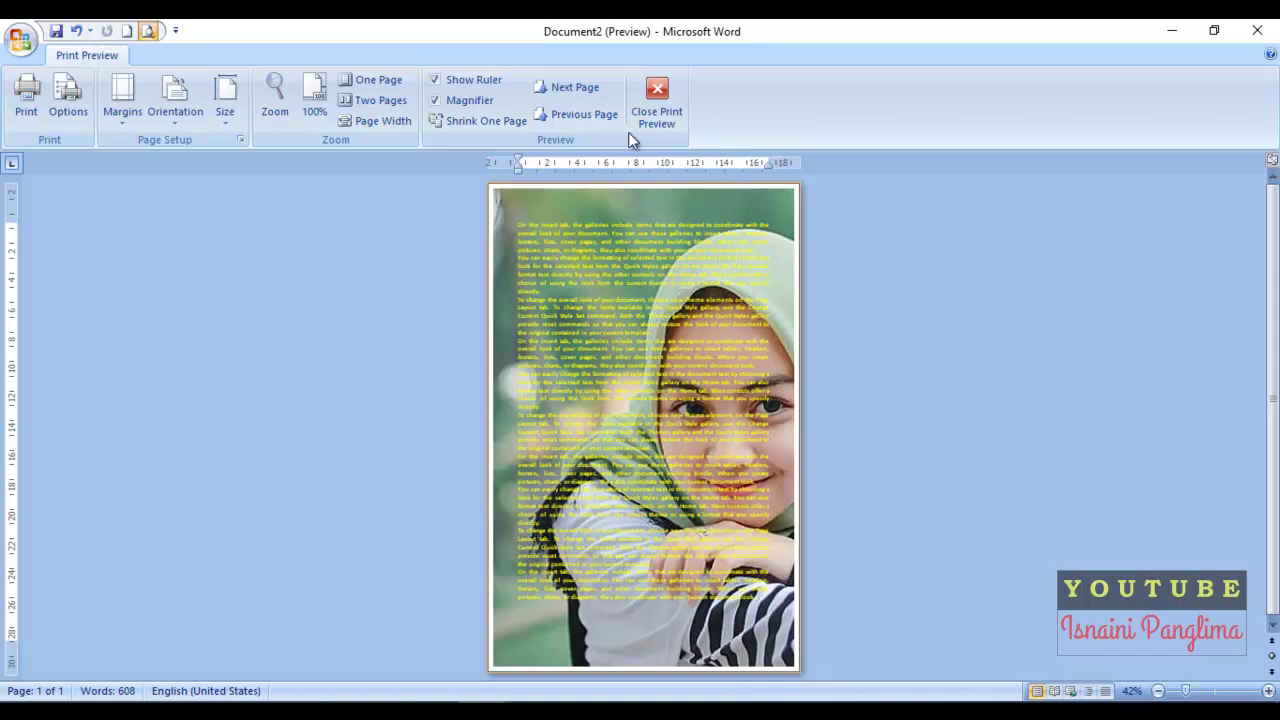
click(657, 100)
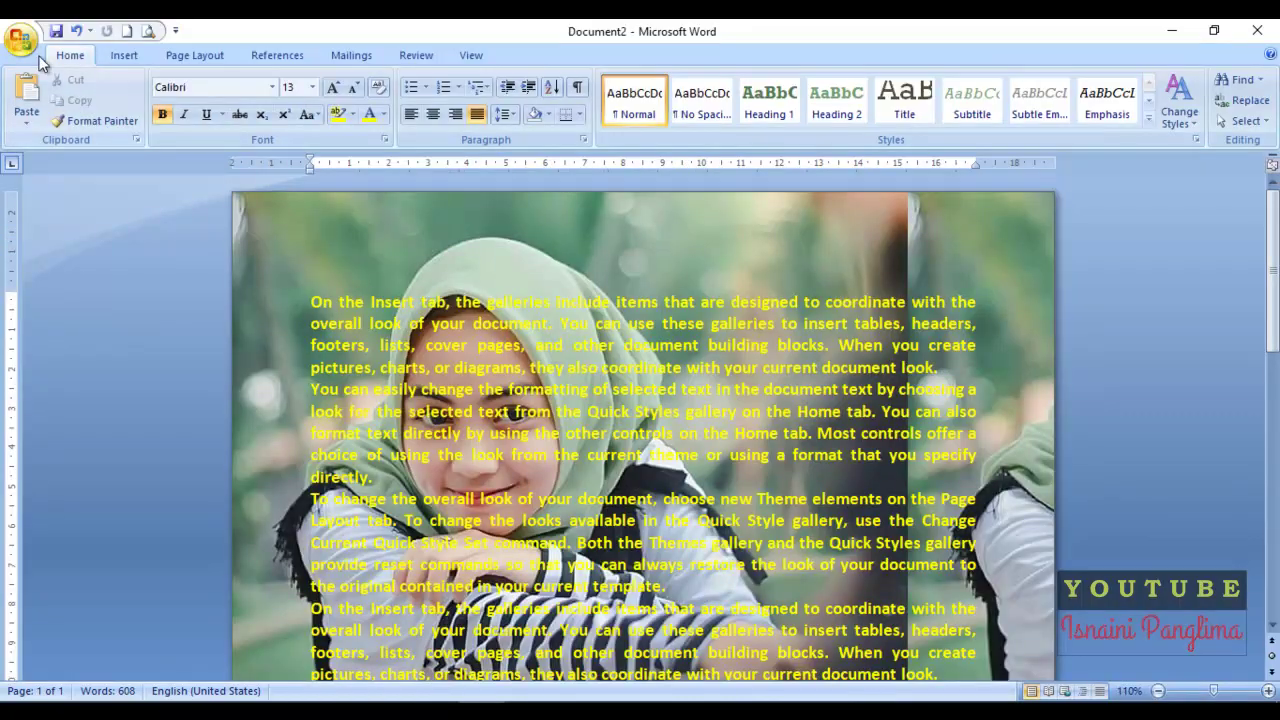
Disable 'Print background colors and images' in Word 2007's Display options and confirm with OK
click(20, 38)
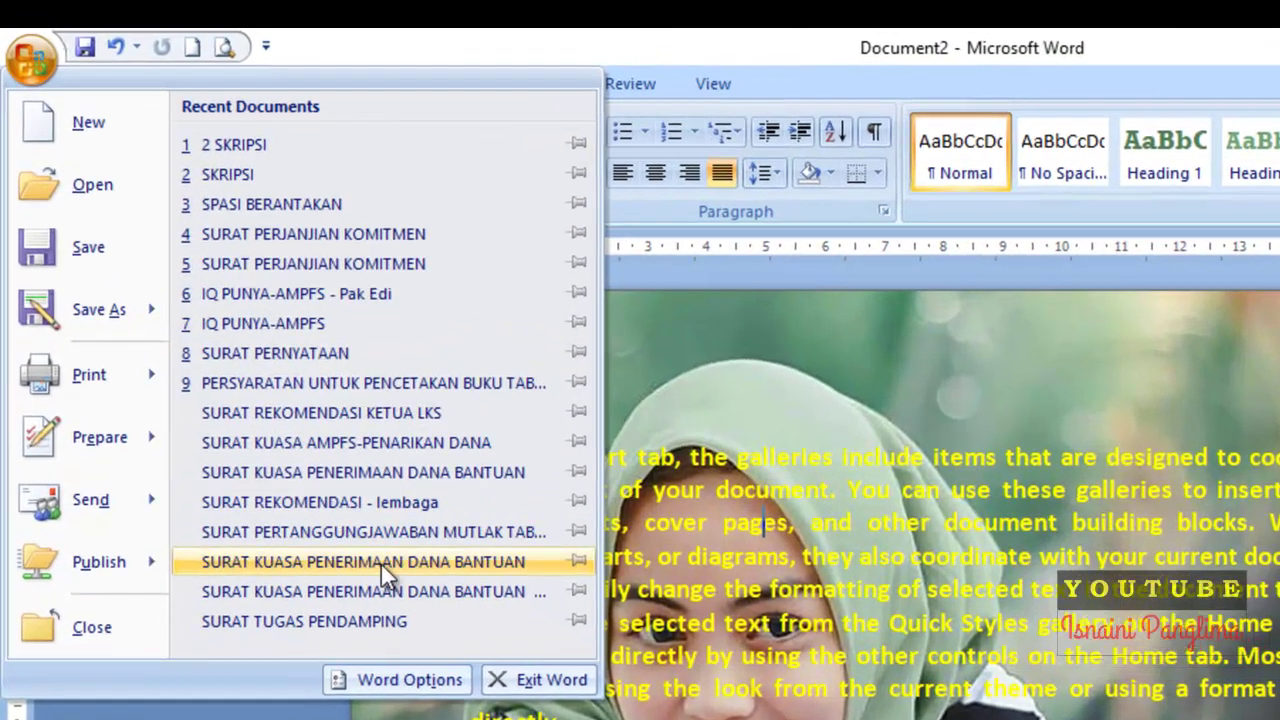
click(335, 564)
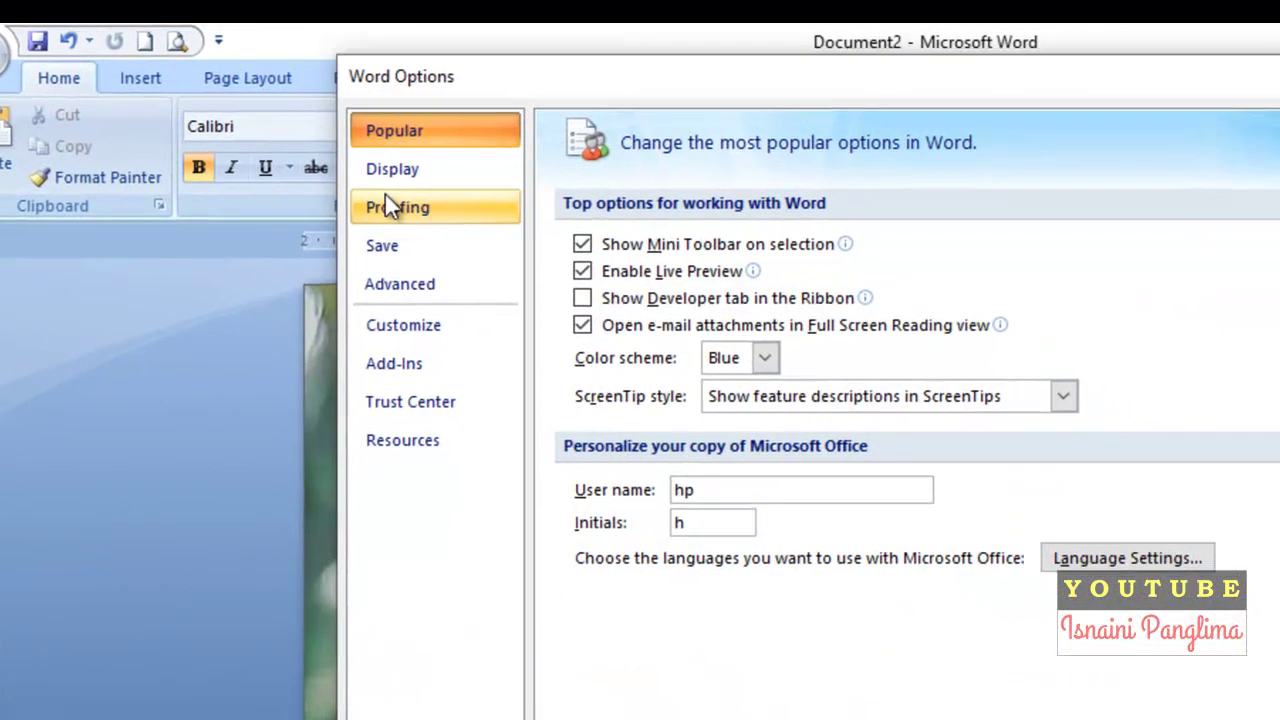
click(436, 180)
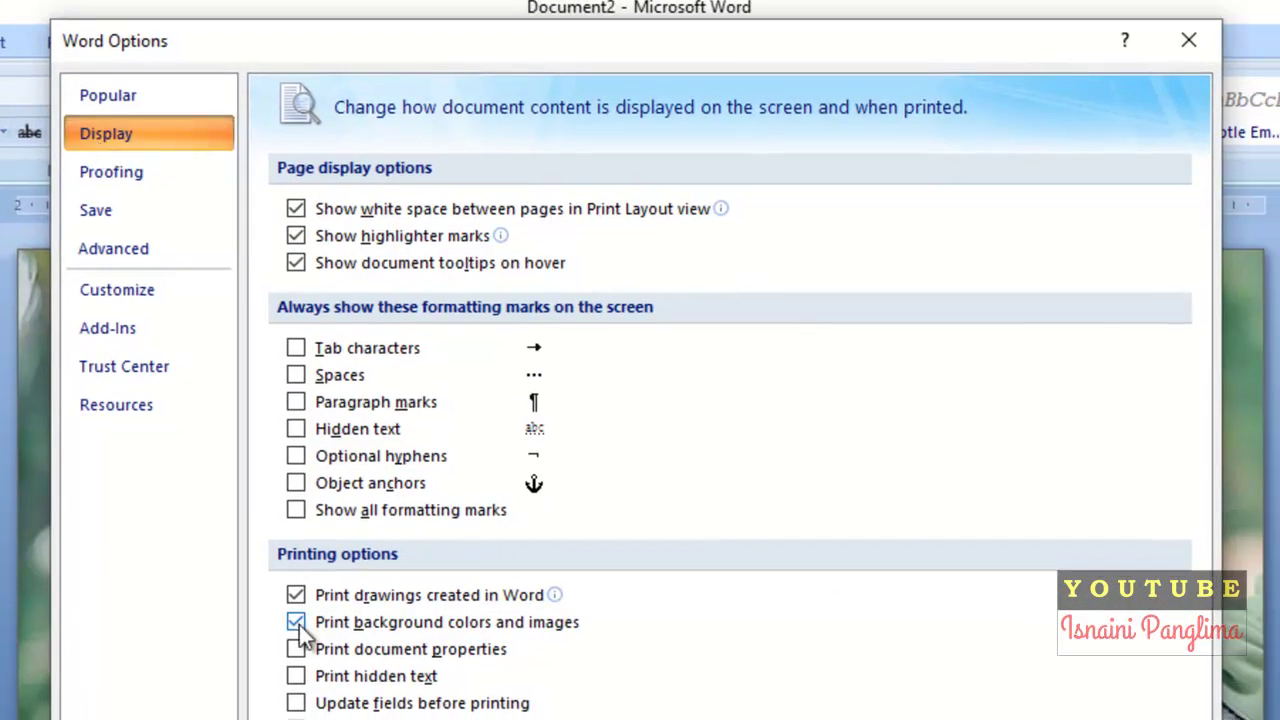
click(296, 622)
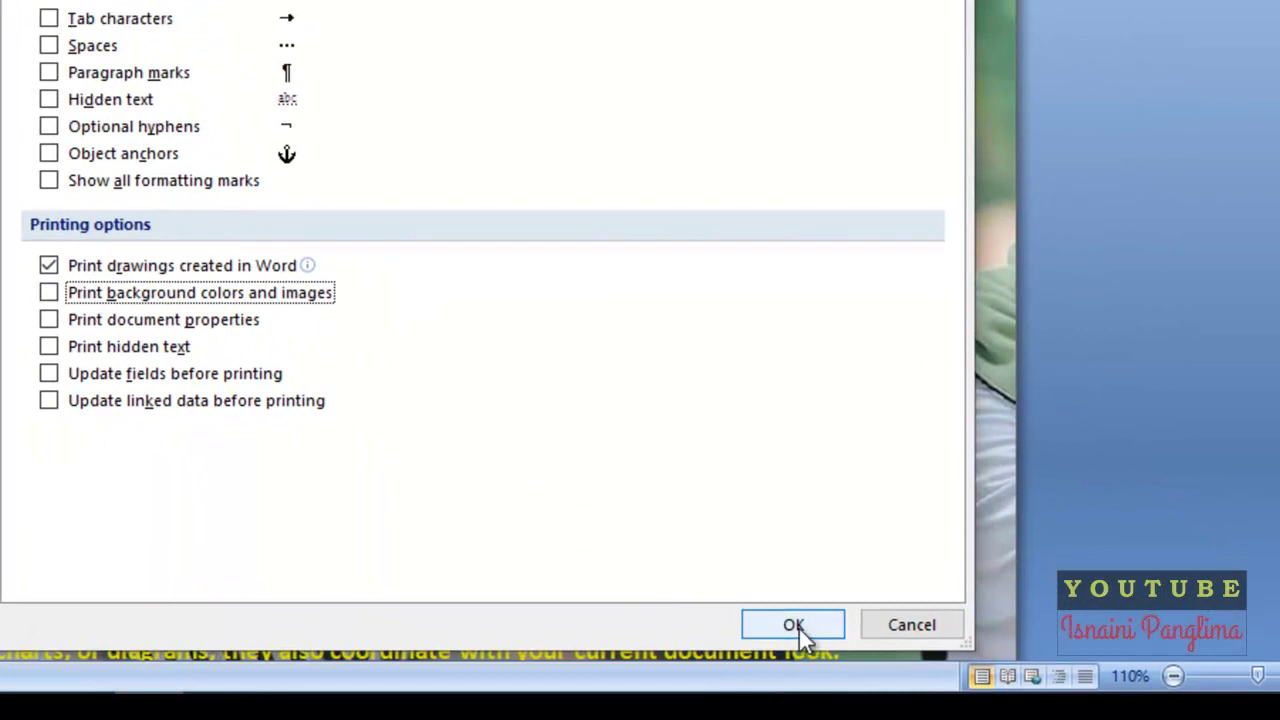
click(793, 625)
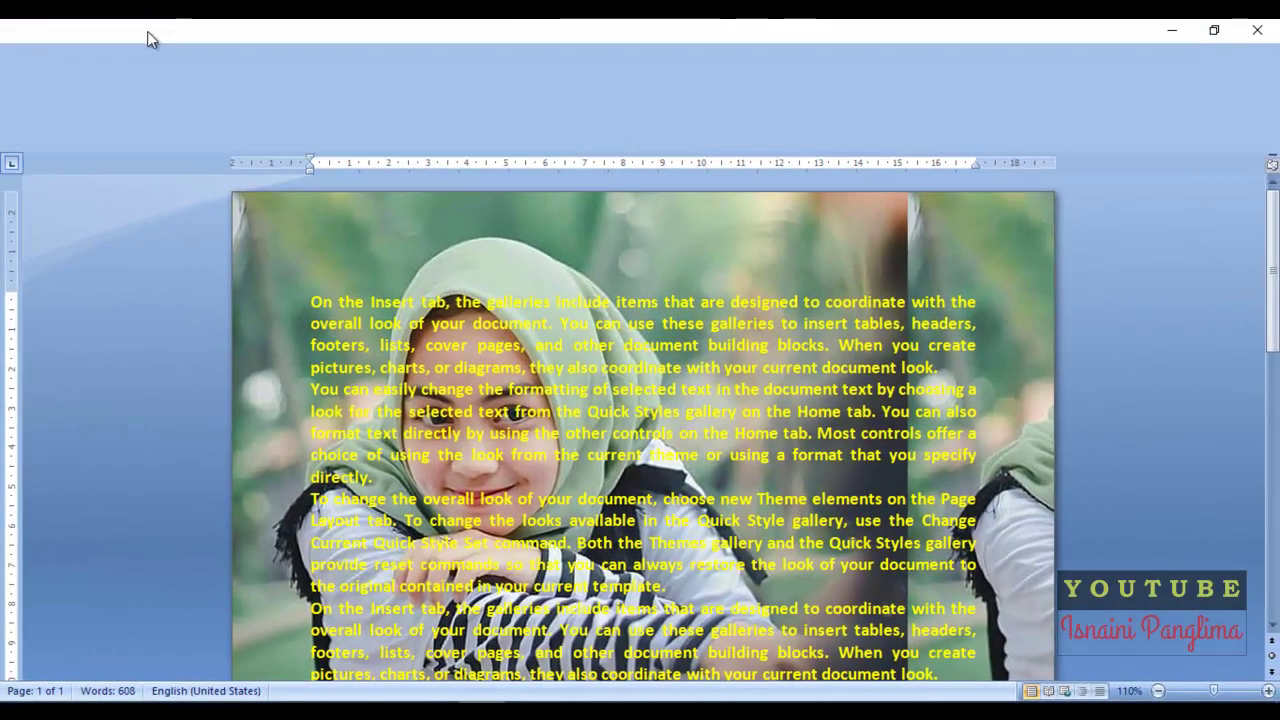
Verify in Print Preview that only yellow text on white prints, then close it
click(148, 31)
click(580, 307)
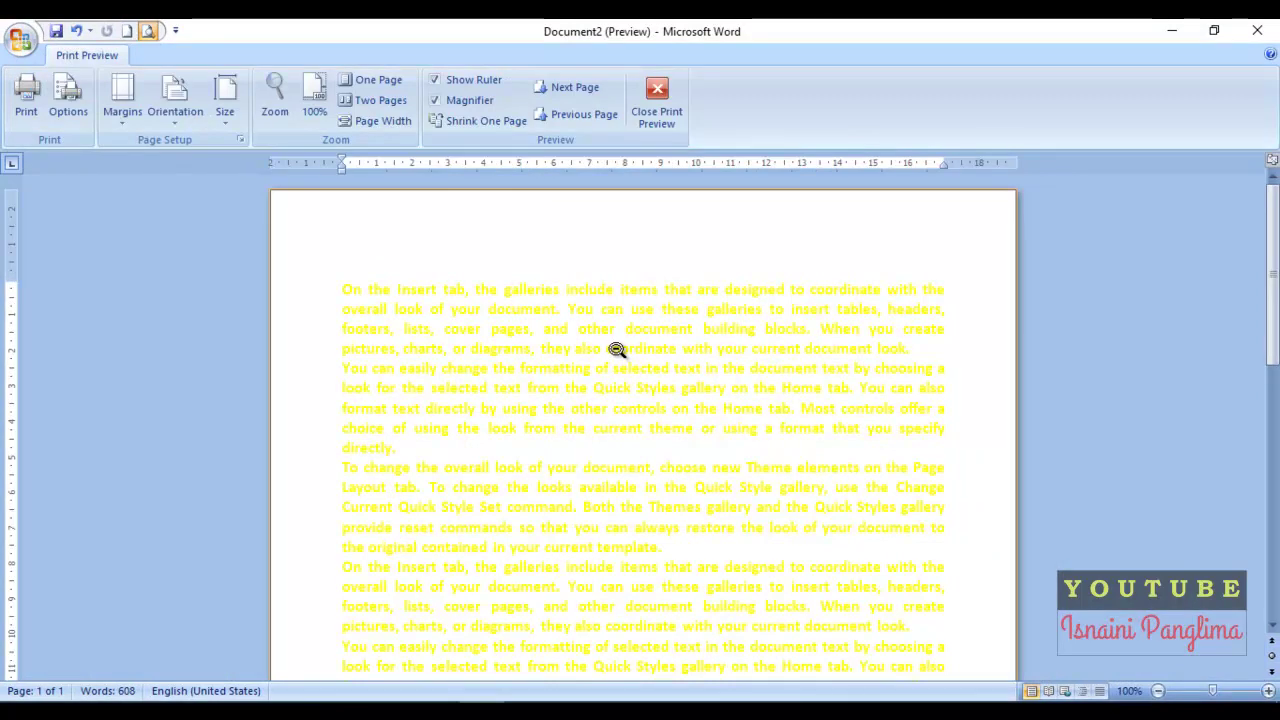
click(616, 348)
click(657, 98)
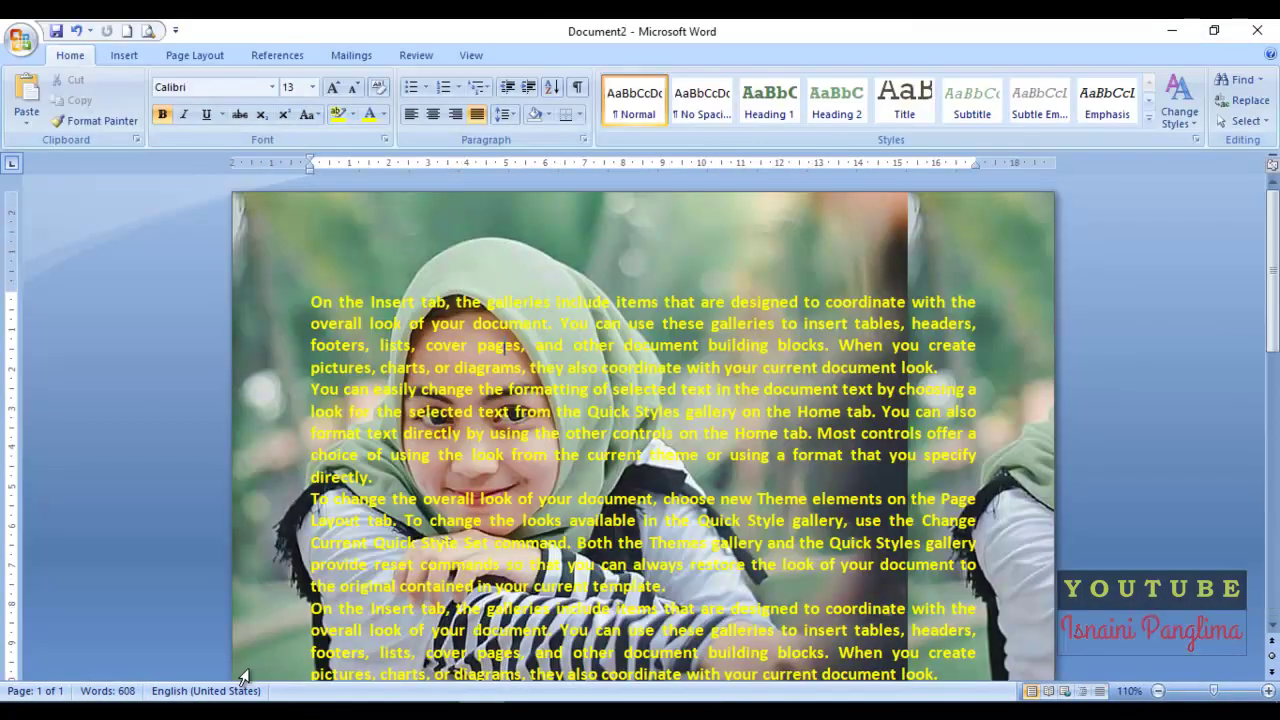